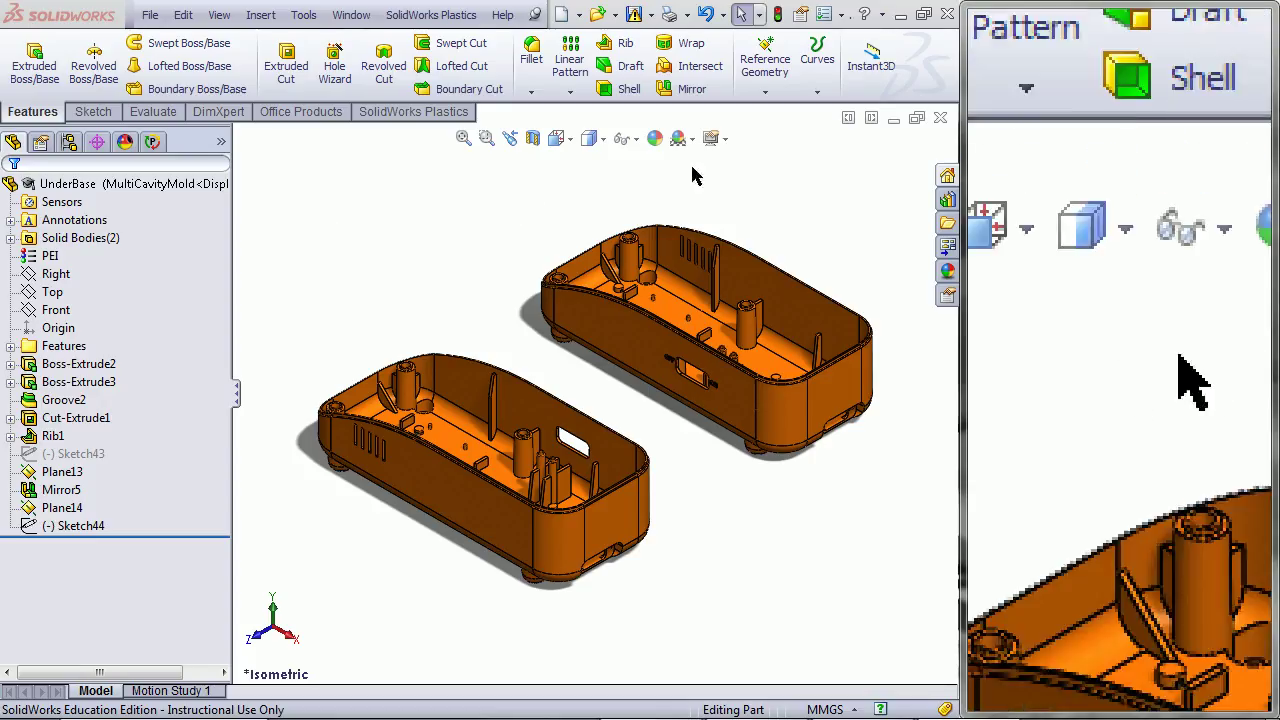
Create Plane16 midway between the part's two end faces, enlarged to span both mold bodies.
{"action": "left_click", "coordinate": [764, 91]}
{"action": "left_click", "coordinate": [764, 113]}
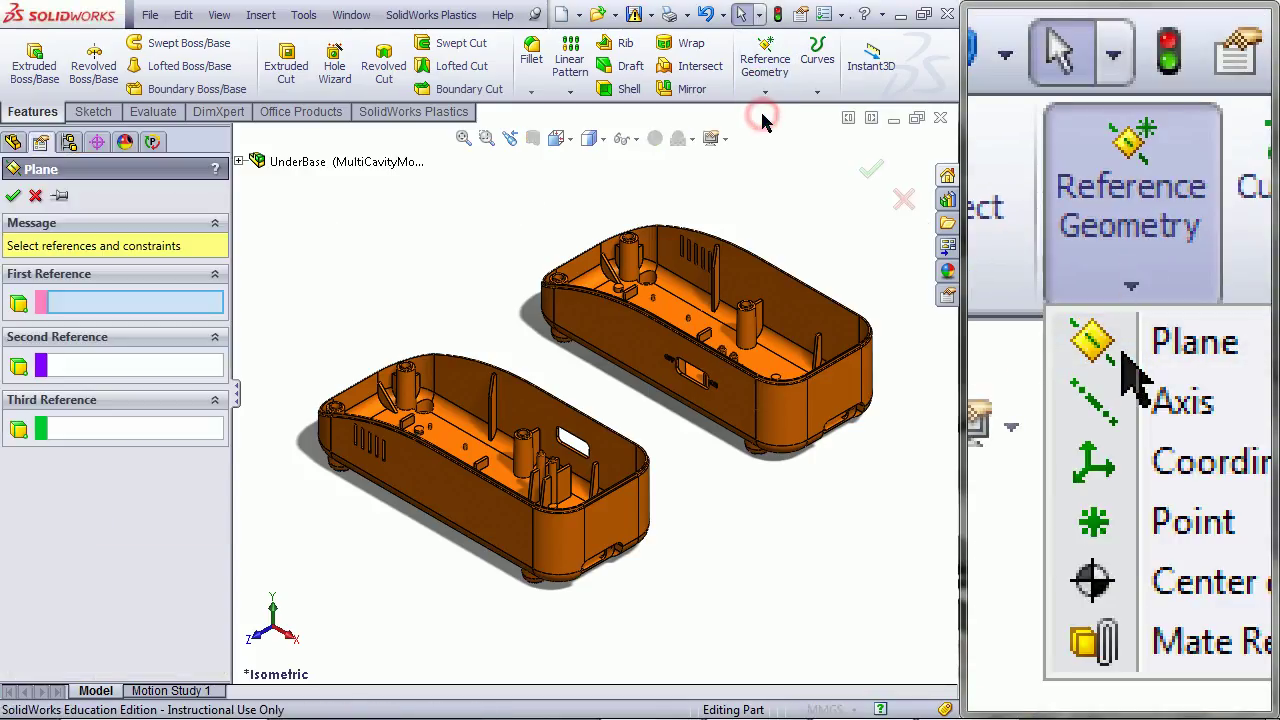
{"action": "left_click", "coordinate": [828, 393]}
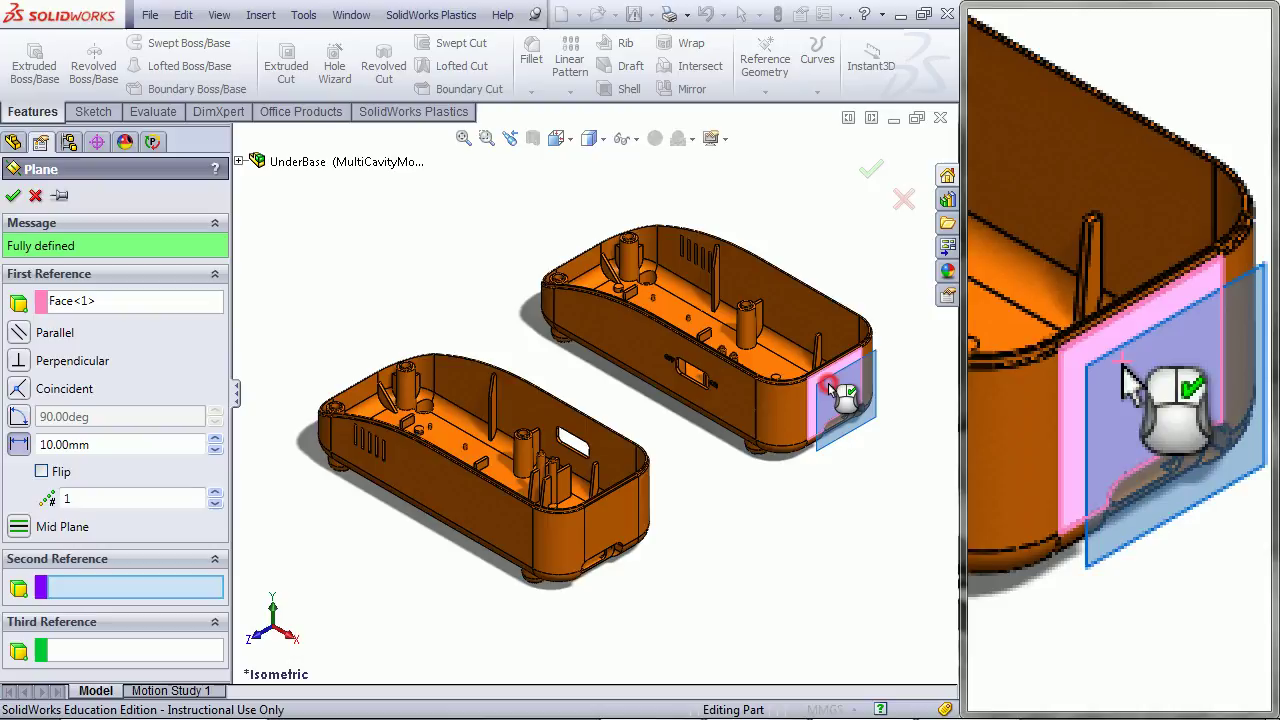
{"action": "middle_click_drag", "start_coordinate": [828, 393], "coordinate": [676, 286]}
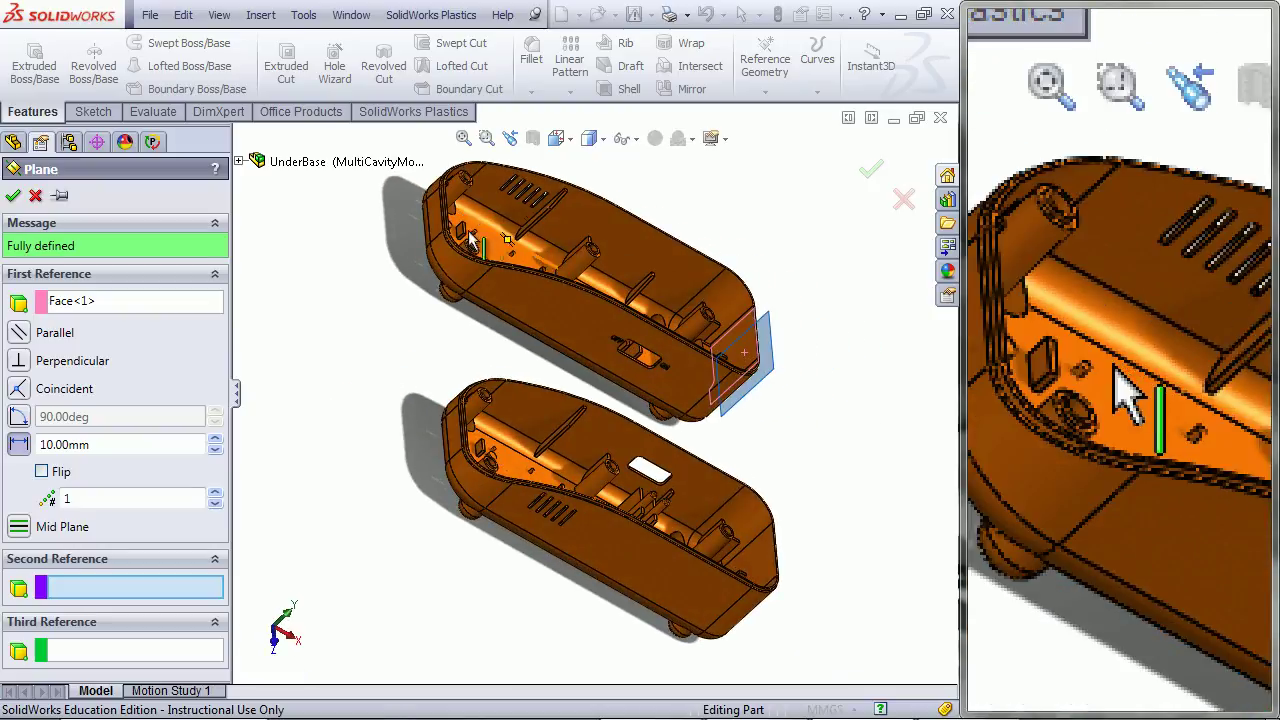
{"action": "left_click", "coordinate": [436, 228]}
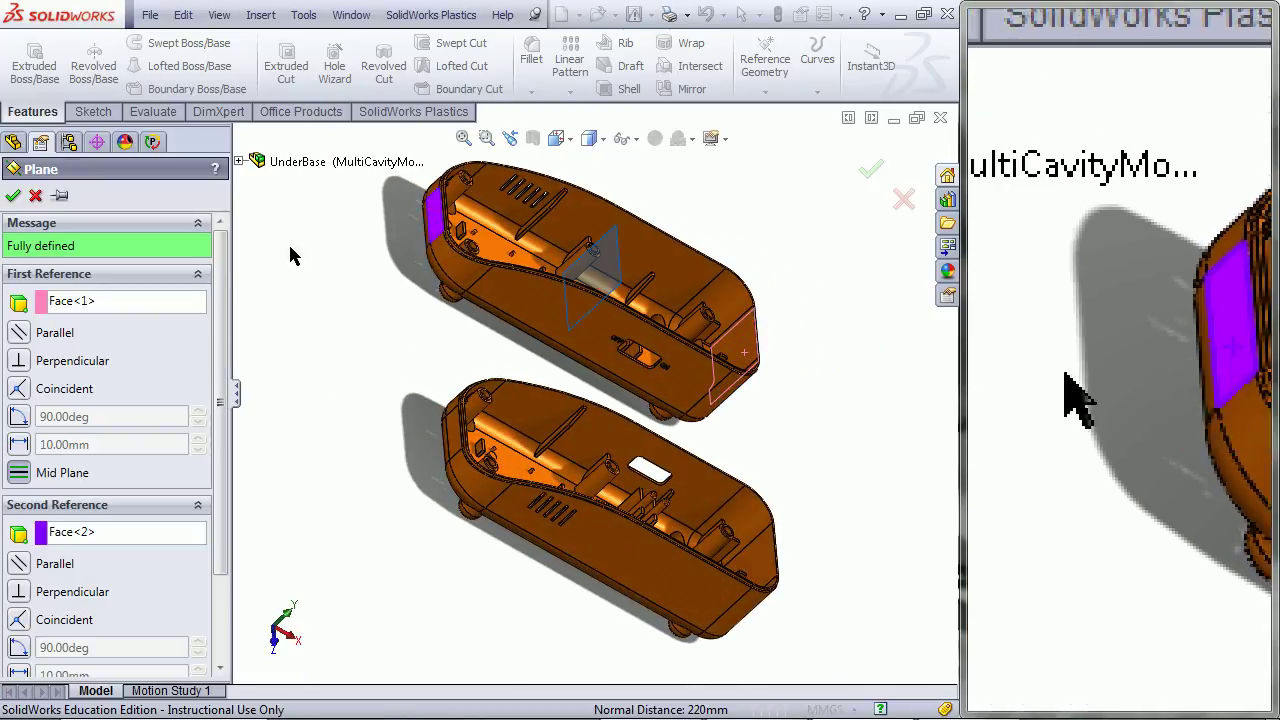
{"action": "left_click", "coordinate": [15, 197]}
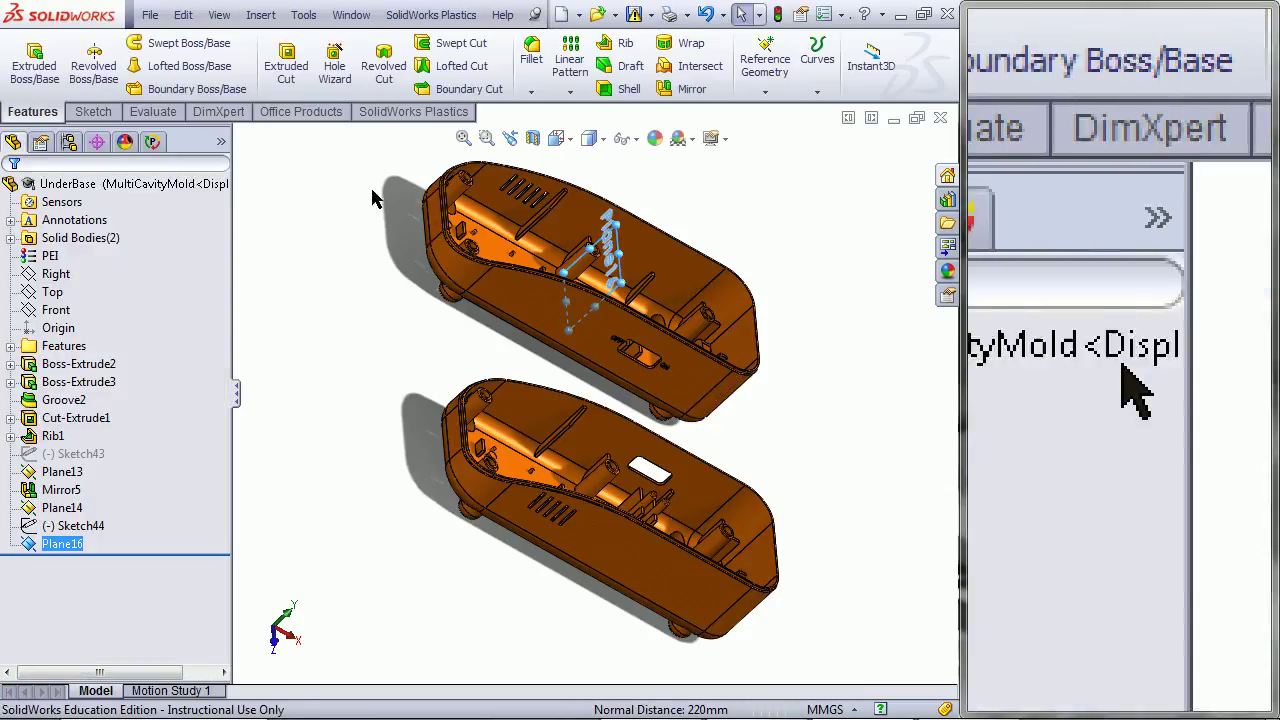
{"action": "mouse_move", "coordinate": [629, 298]}
{"action": "left_mouse_down"}
{"action": "mouse_move", "coordinate": [552, 277]}
{"action": "mouse_move", "coordinate": [435, 188]}
{"action": "left_mouse_up"}
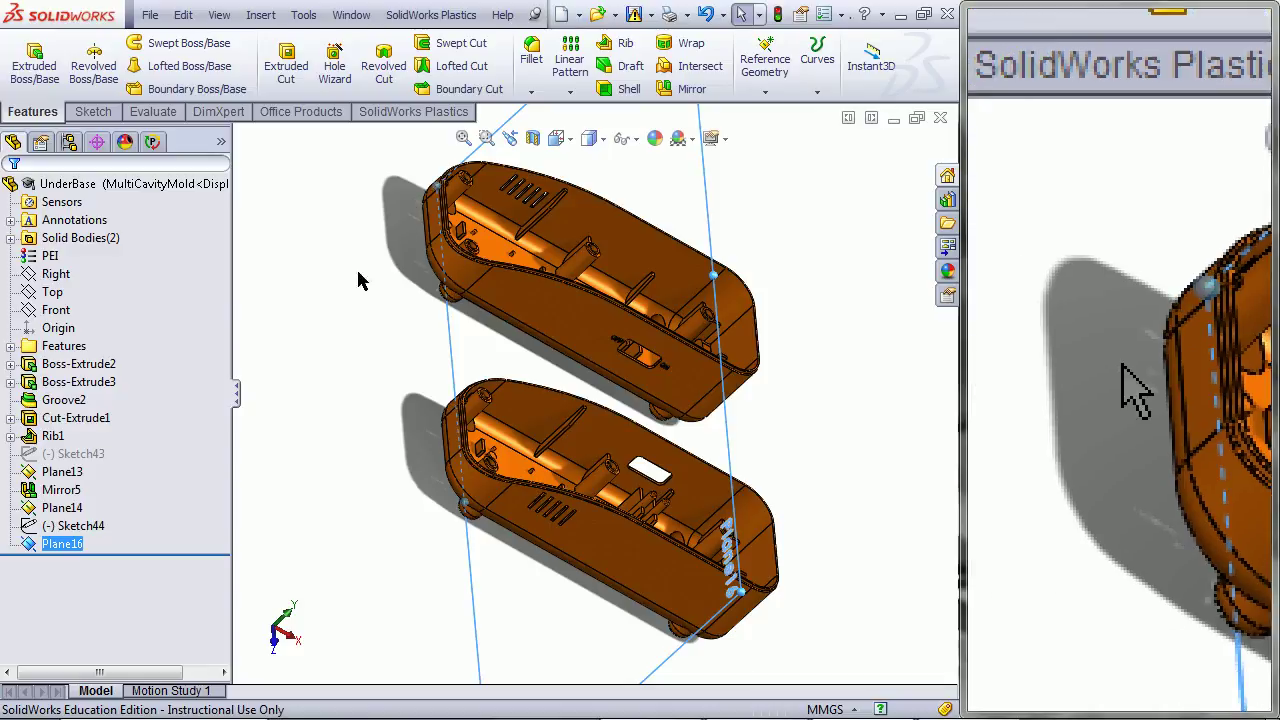
View Plane16 head-on, section both cavities through it, and select it for sketching.
{"action": "right_click", "coordinate": [70, 554]}
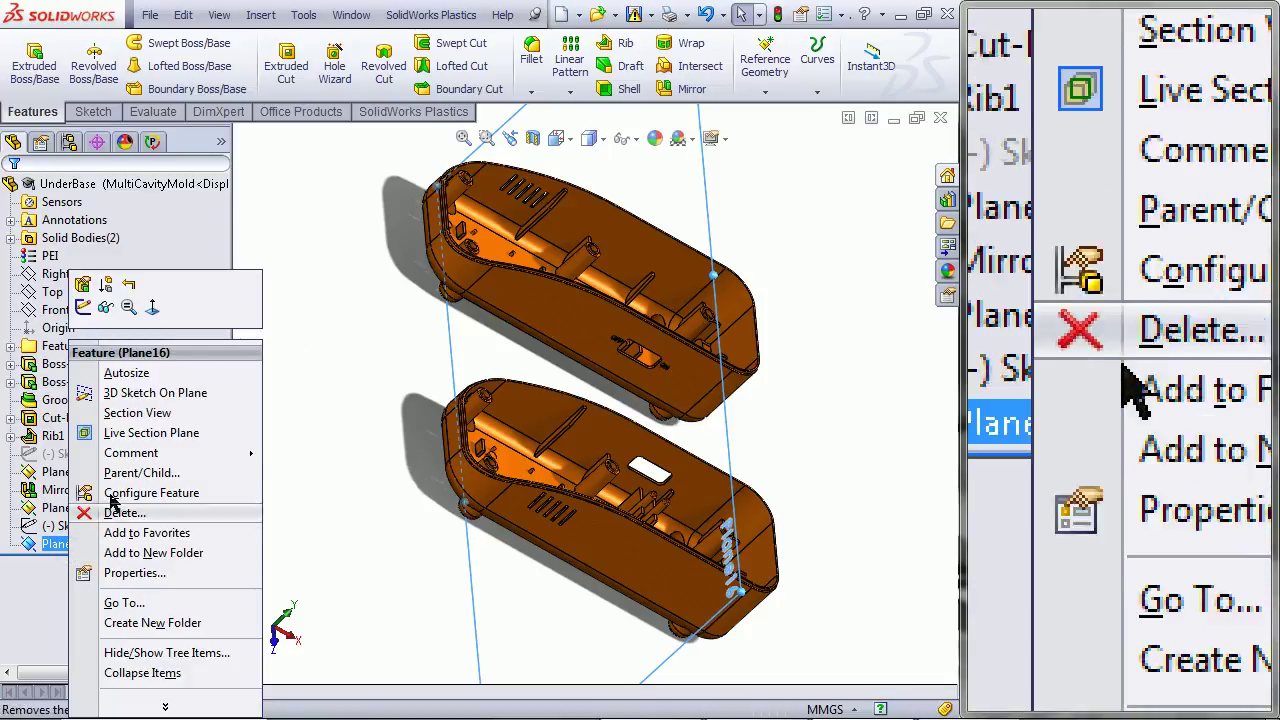
{"action": "left_click", "coordinate": [152, 308]}
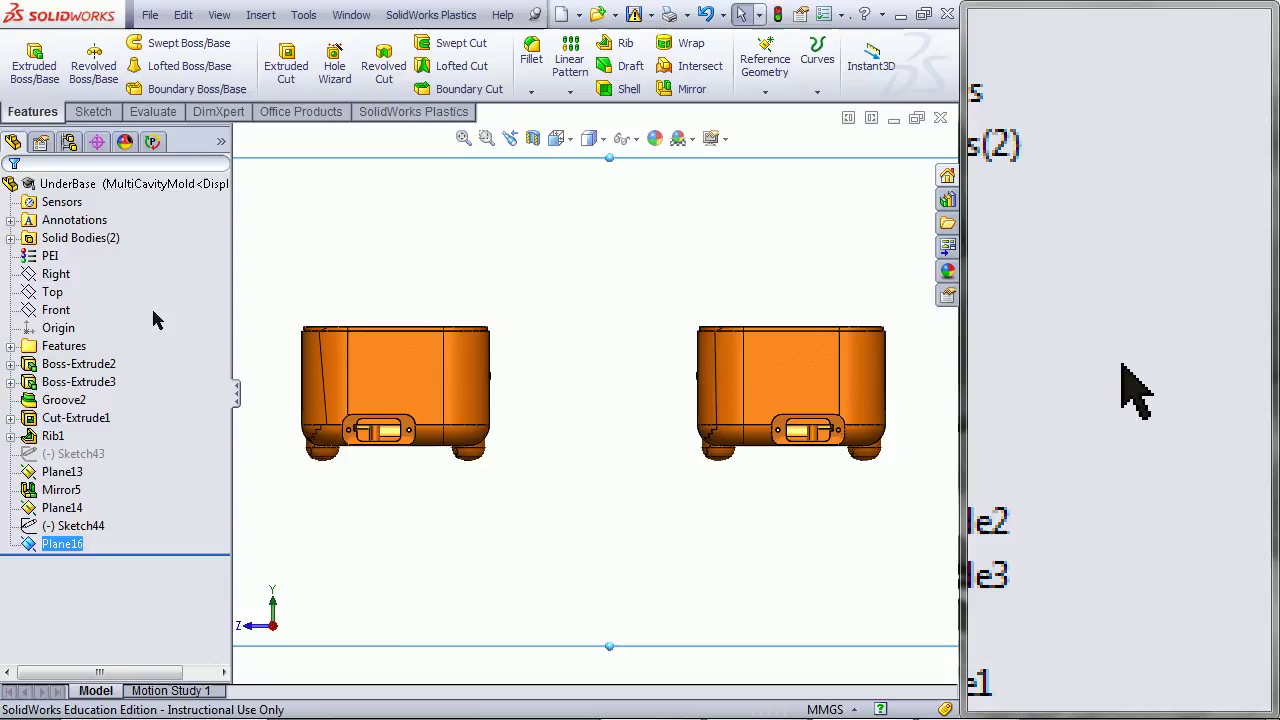
{"action": "left_click", "coordinate": [533, 140]}
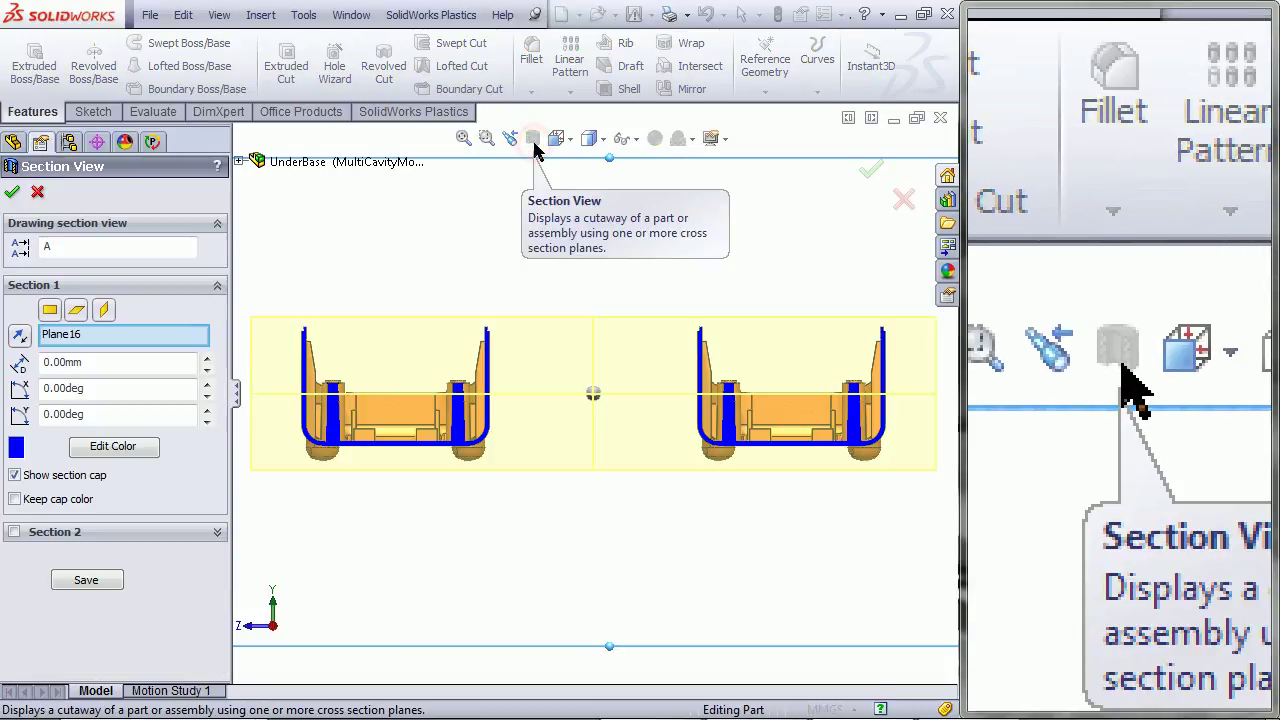
{"action": "left_click", "coordinate": [12, 191]}
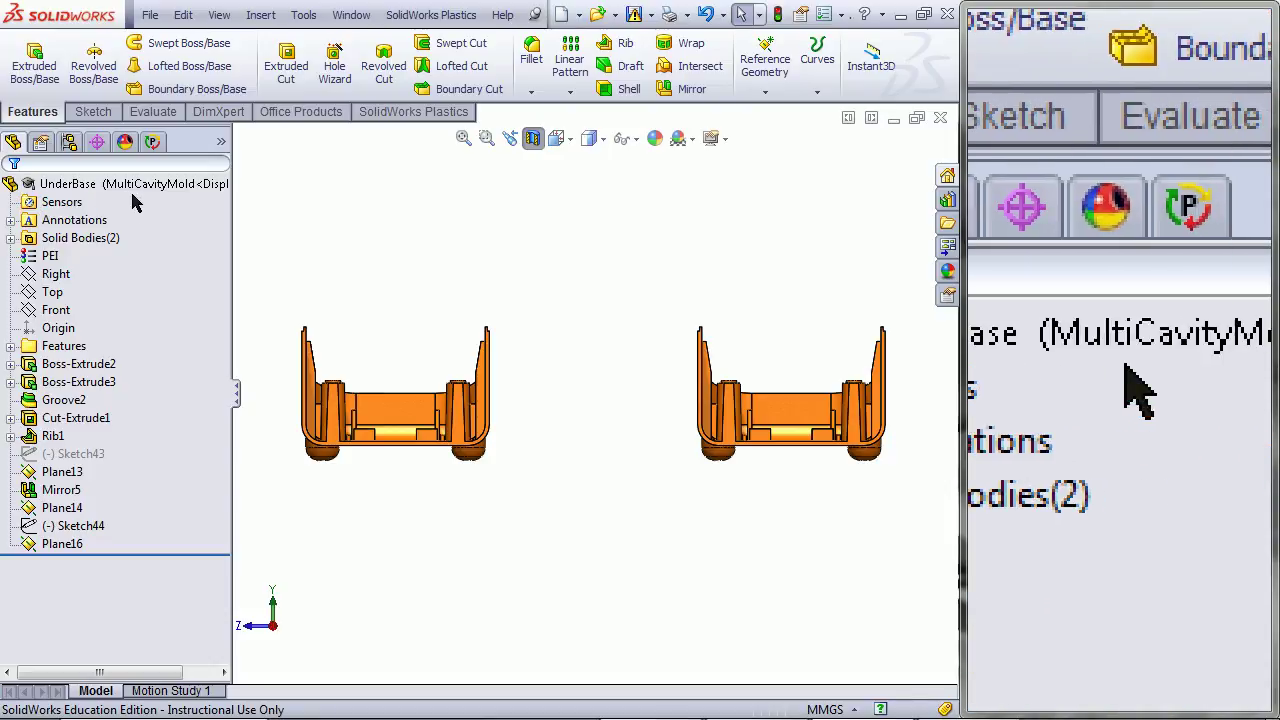
{"action": "left_click", "coordinate": [64, 546]}
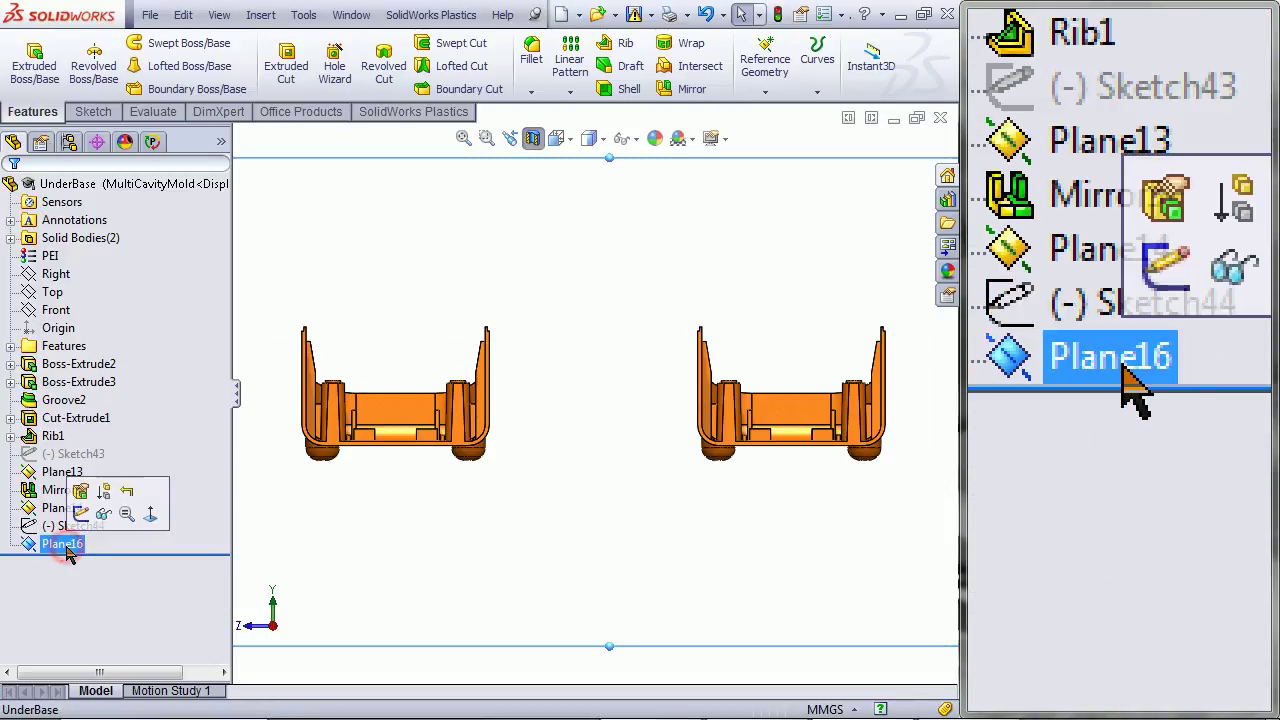
Sketch an angled-horizontal-angled runner line chain joining both cavity bottoms on Plane16.
{"action": "left_click", "coordinate": [82, 513]}
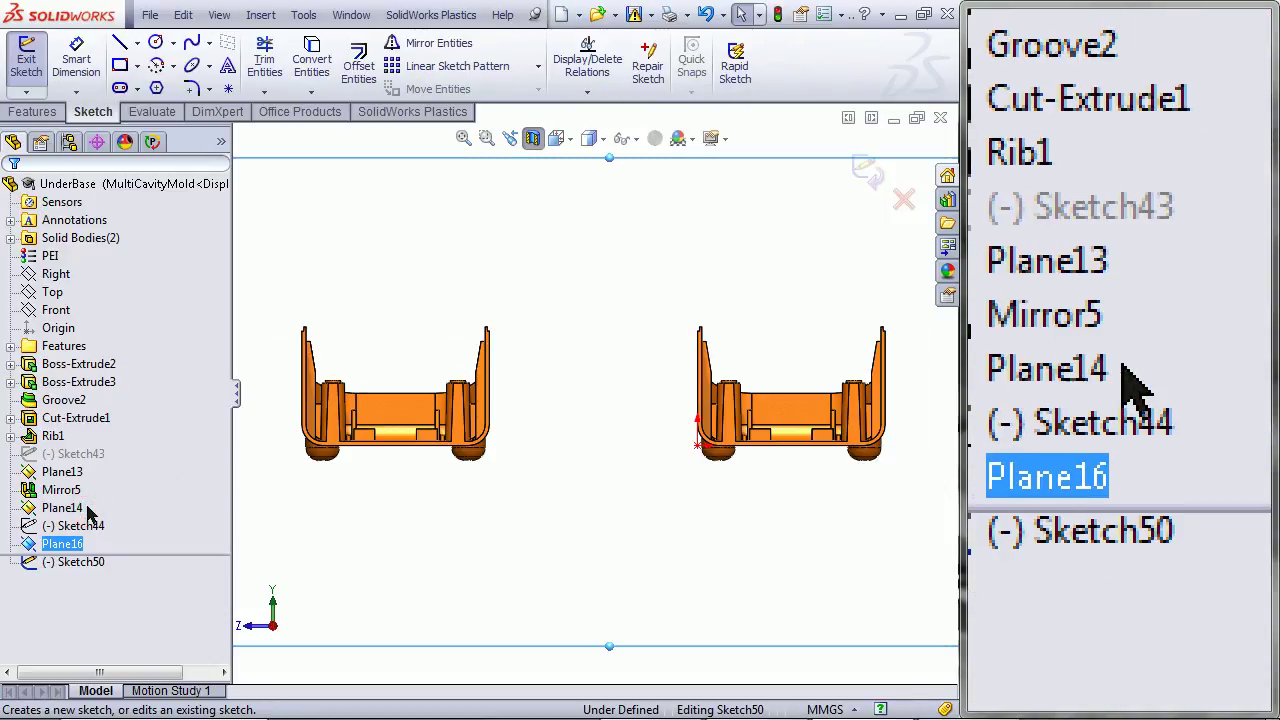
{"action": "left_click", "coordinate": [119, 43]}
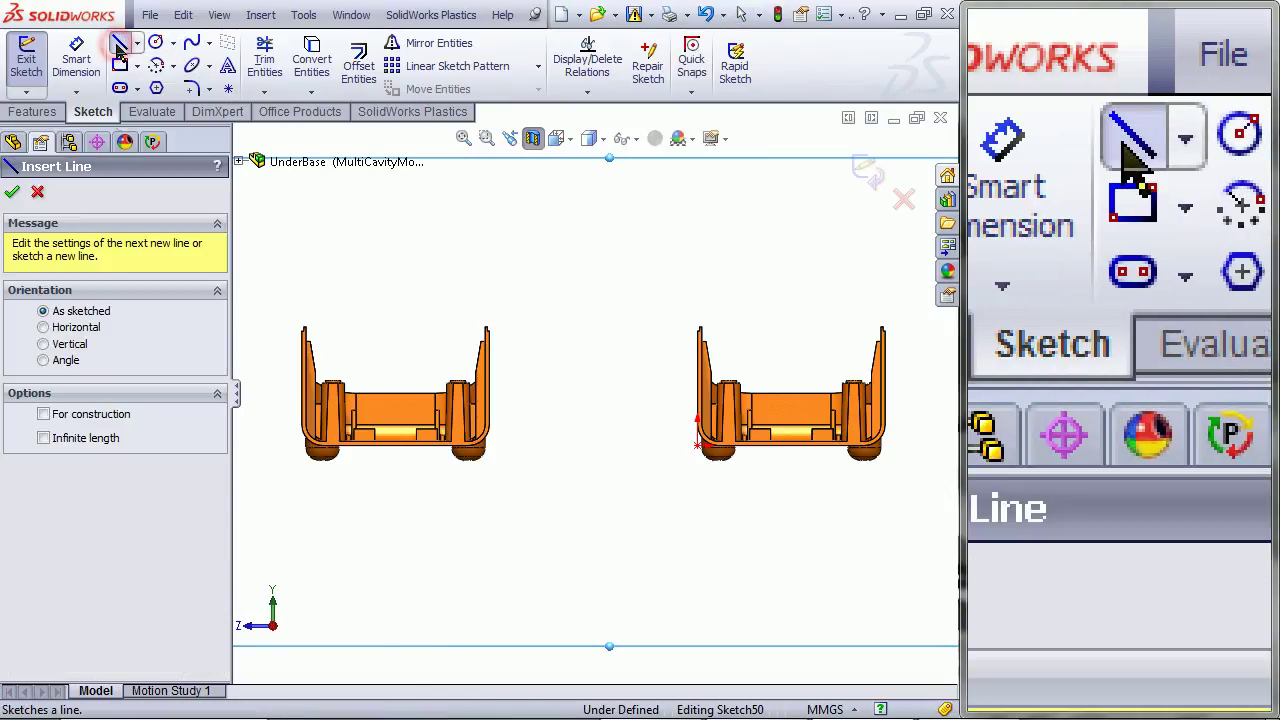
{"action": "left_click", "coordinate": [395, 445]}
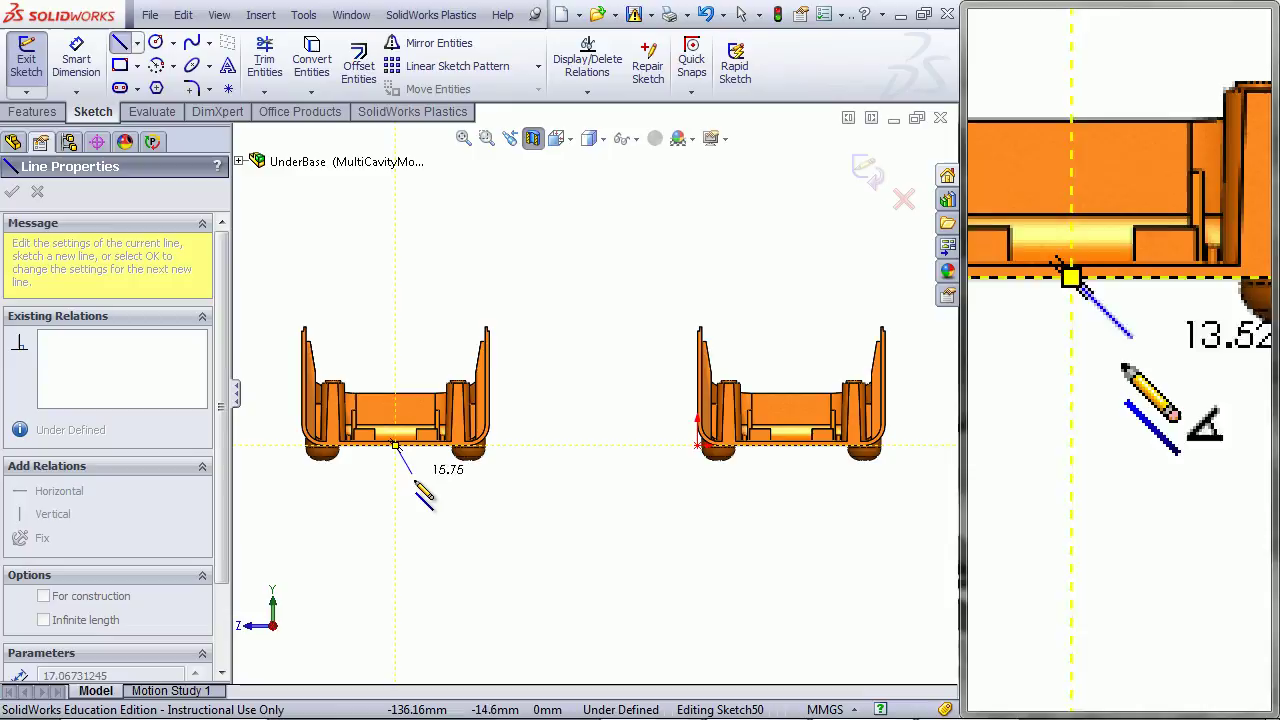
{"action": "left_click", "coordinate": [434, 503]}
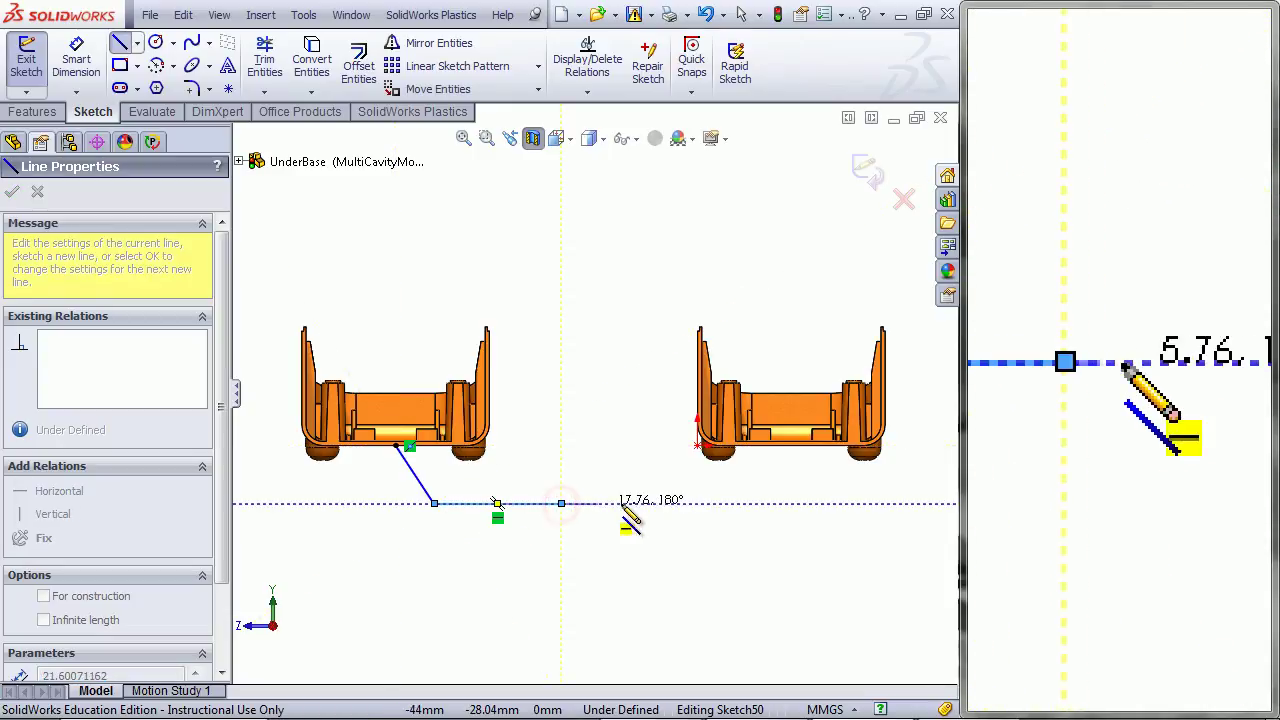
{"action": "left_click", "coordinate": [738, 504]}
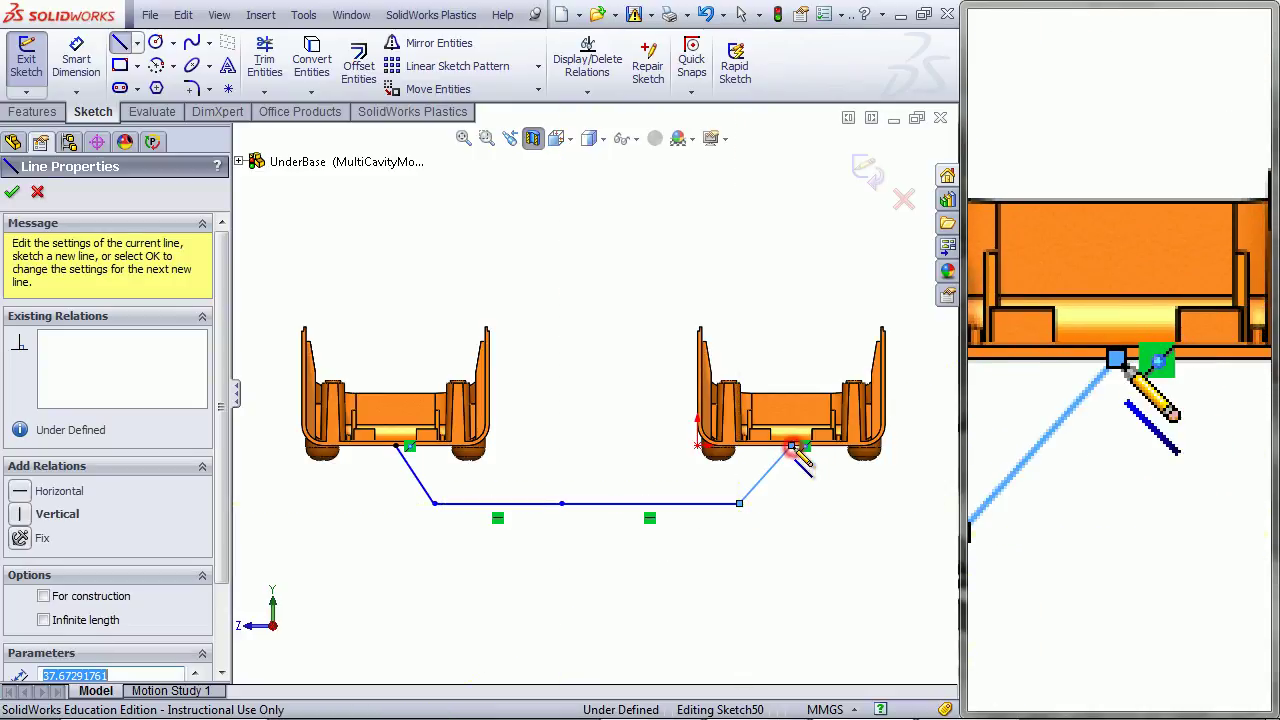
{"action": "left_click", "coordinate": [793, 447]}
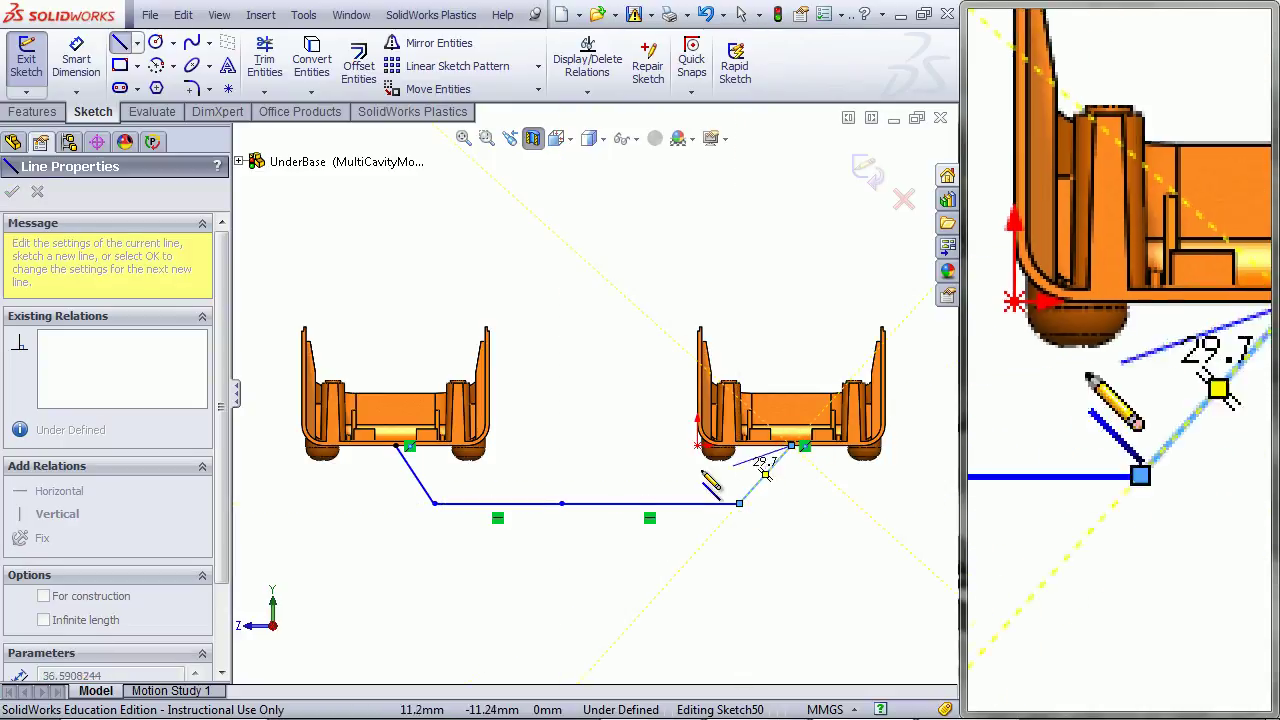
{"action": "double_click", "coordinate": [575, 468]}
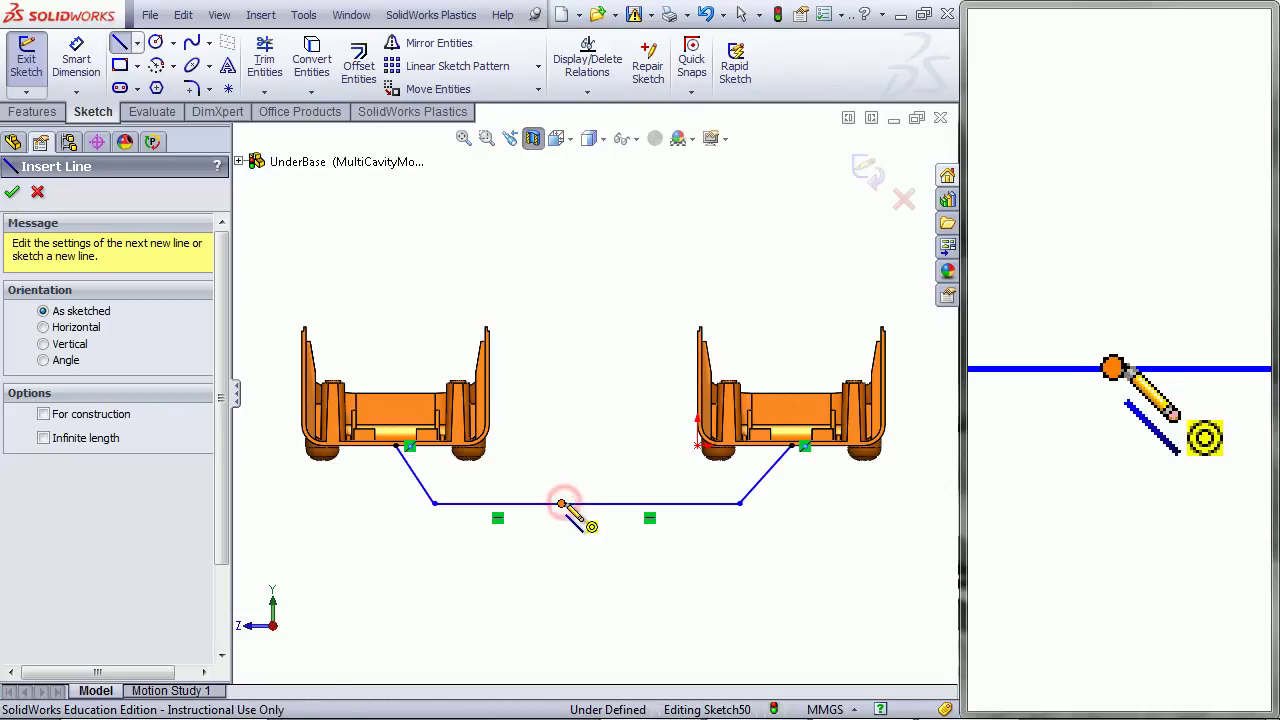
Draw a vertical sprue line down from the horizontal runner's midpoint.
{"action": "left_click", "coordinate": [562, 503]}
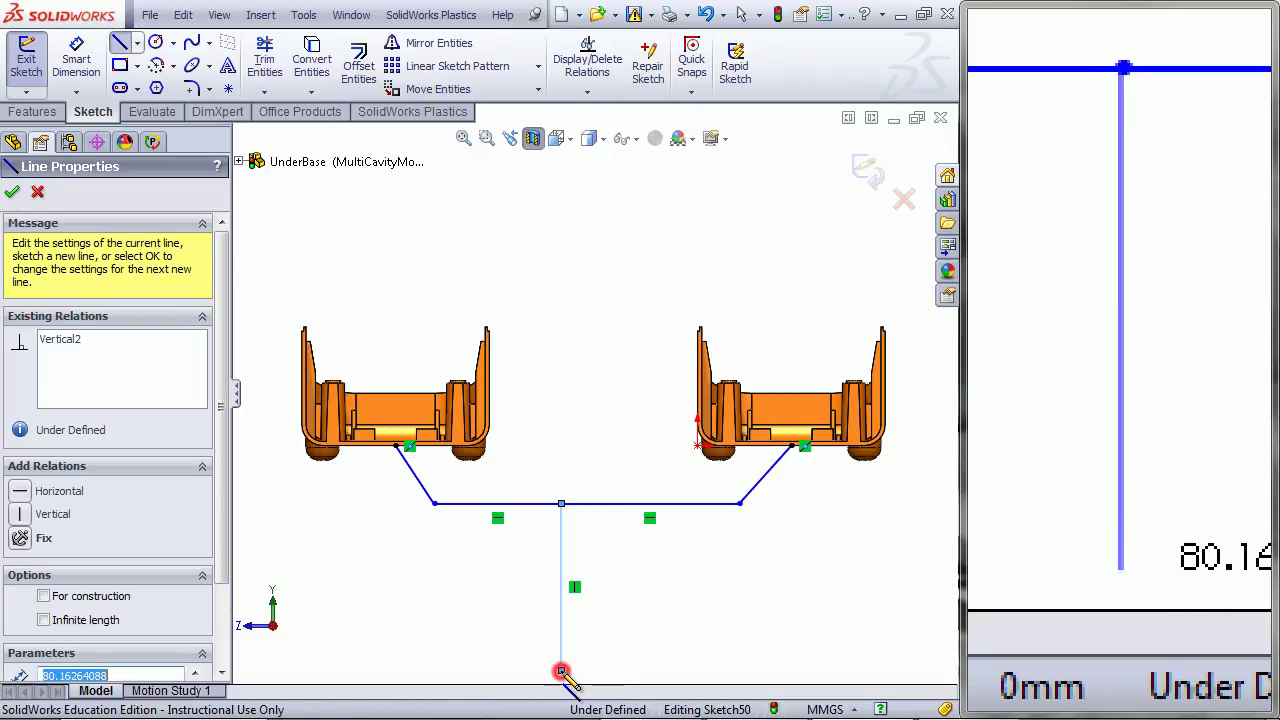
{"action": "double_click", "coordinate": [607, 654]}
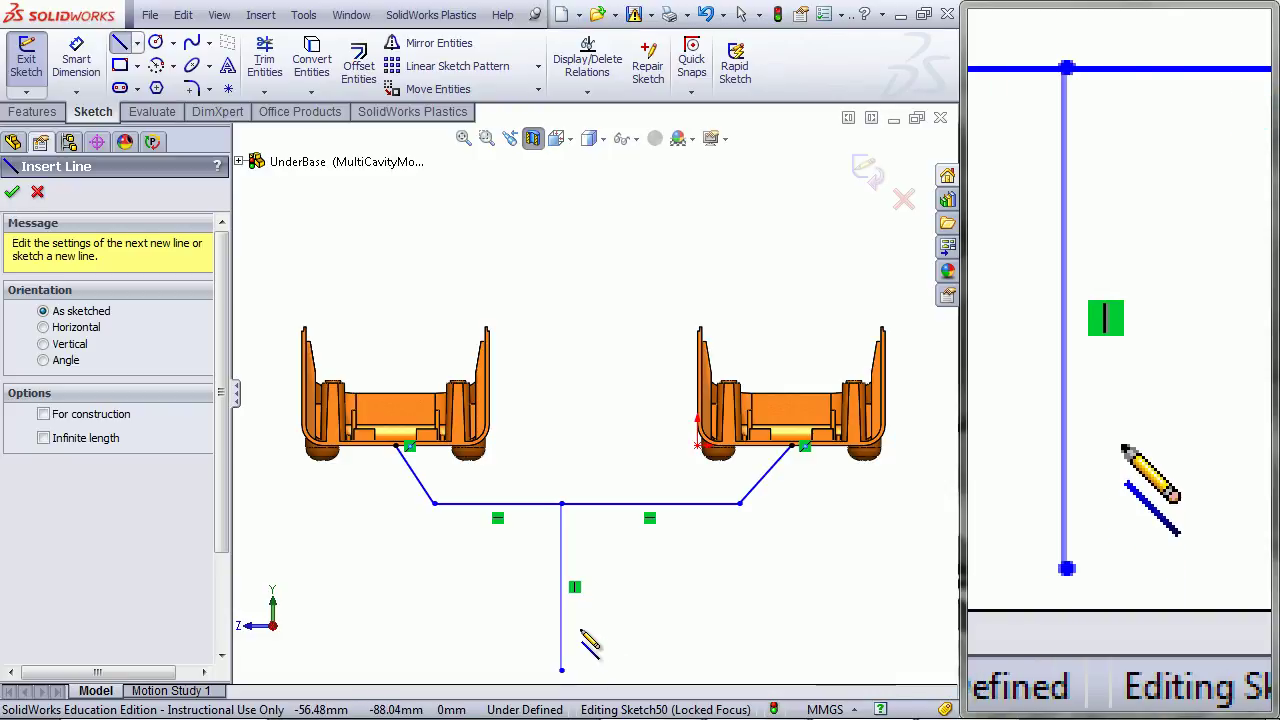
{"action": "key", "text": "Escape"}
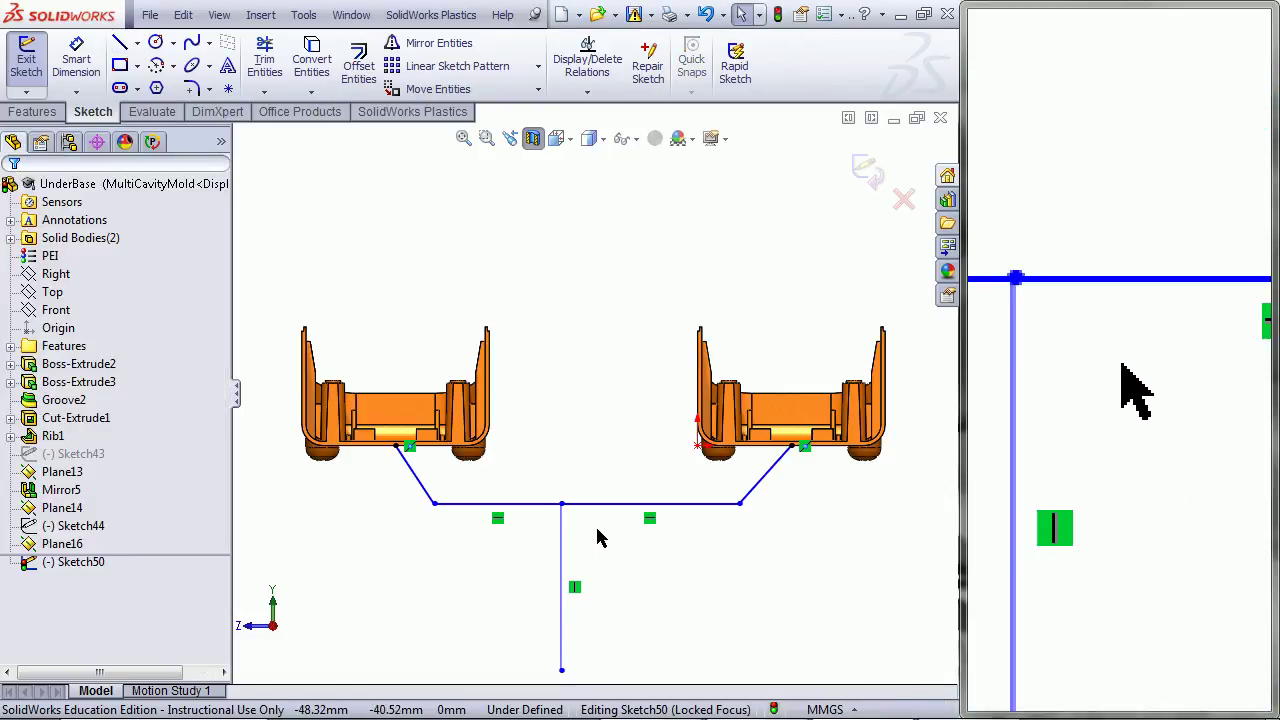
Add Equal relations to the two horizontal runner halves and to the two angled branches.
{"action": "left_click", "coordinate": [597, 505]}
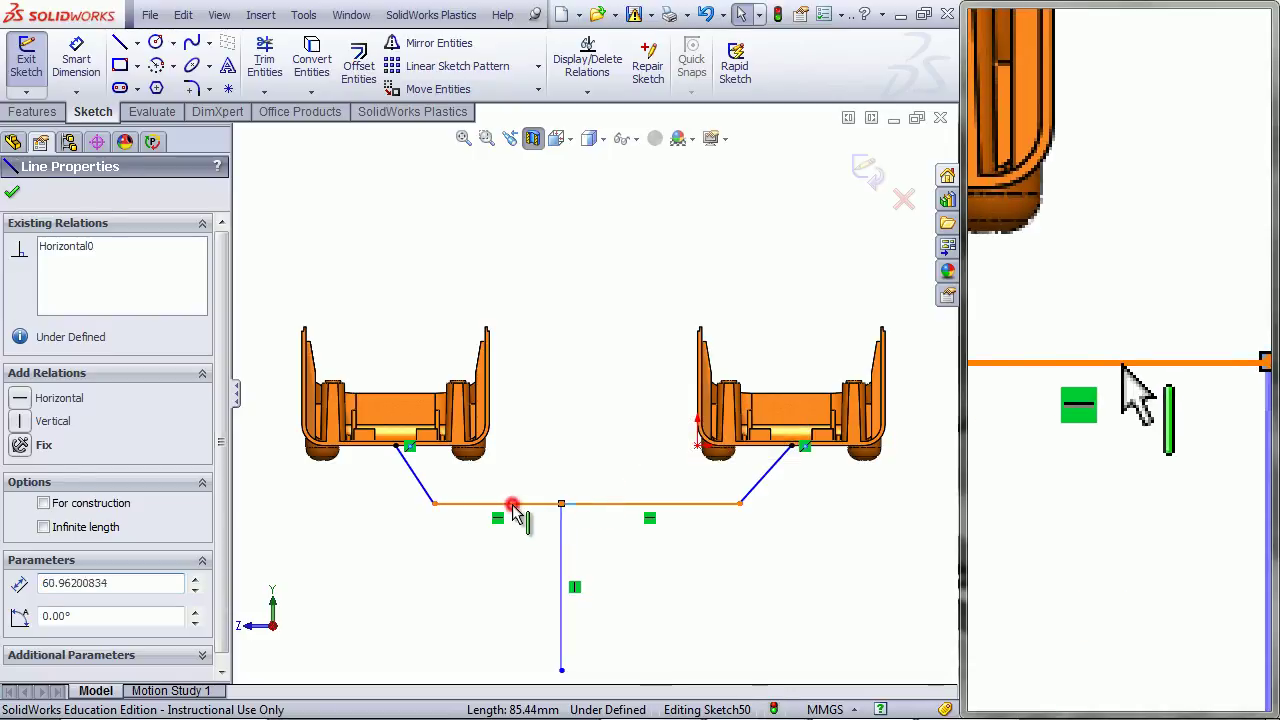
{"action": "left_click", "coordinate": [514, 504], "text": "ctrl"}
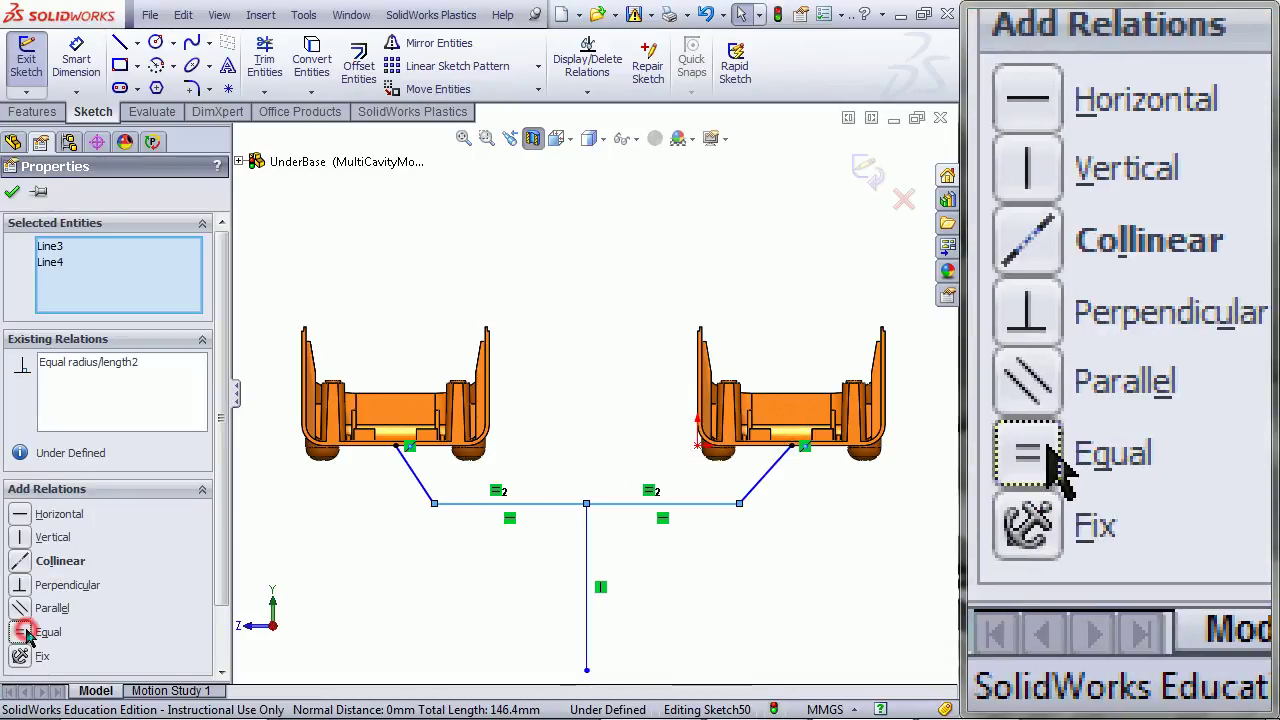
{"action": "left_click", "coordinate": [426, 485]}
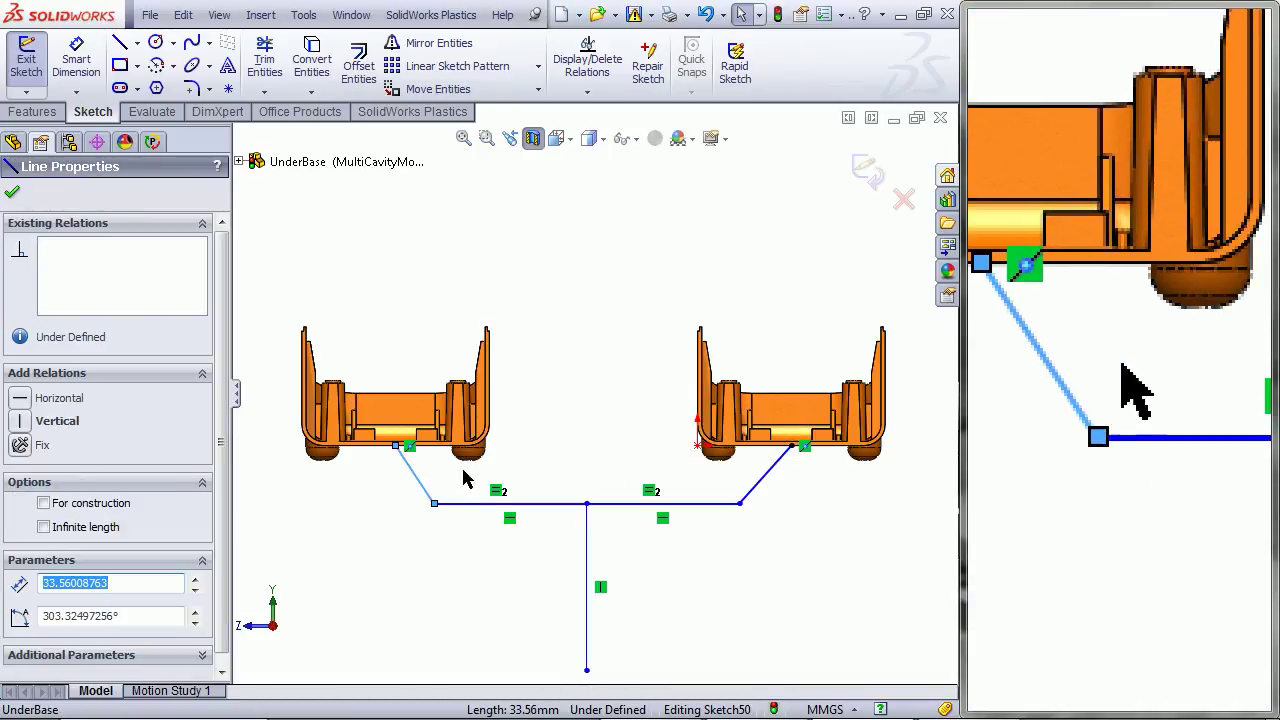
{"action": "left_click", "coordinate": [752, 487], "text": "ctrl"}
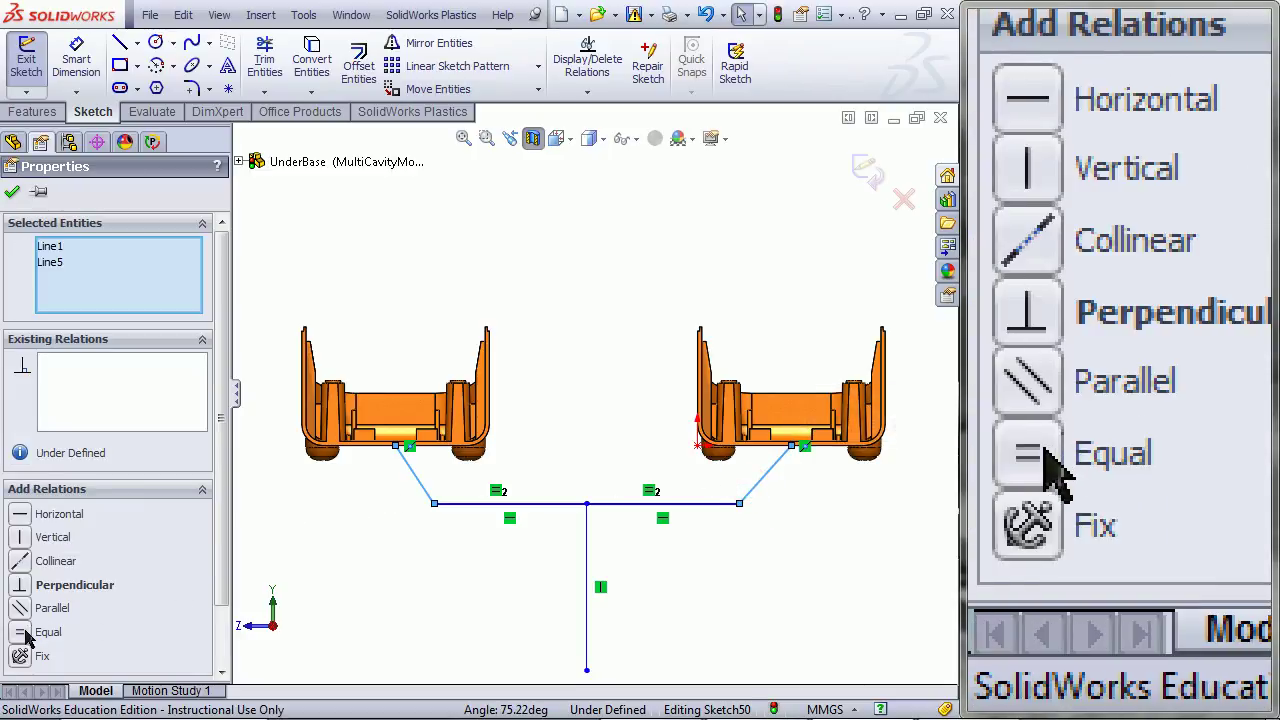
{"action": "left_click", "coordinate": [388, 580]}
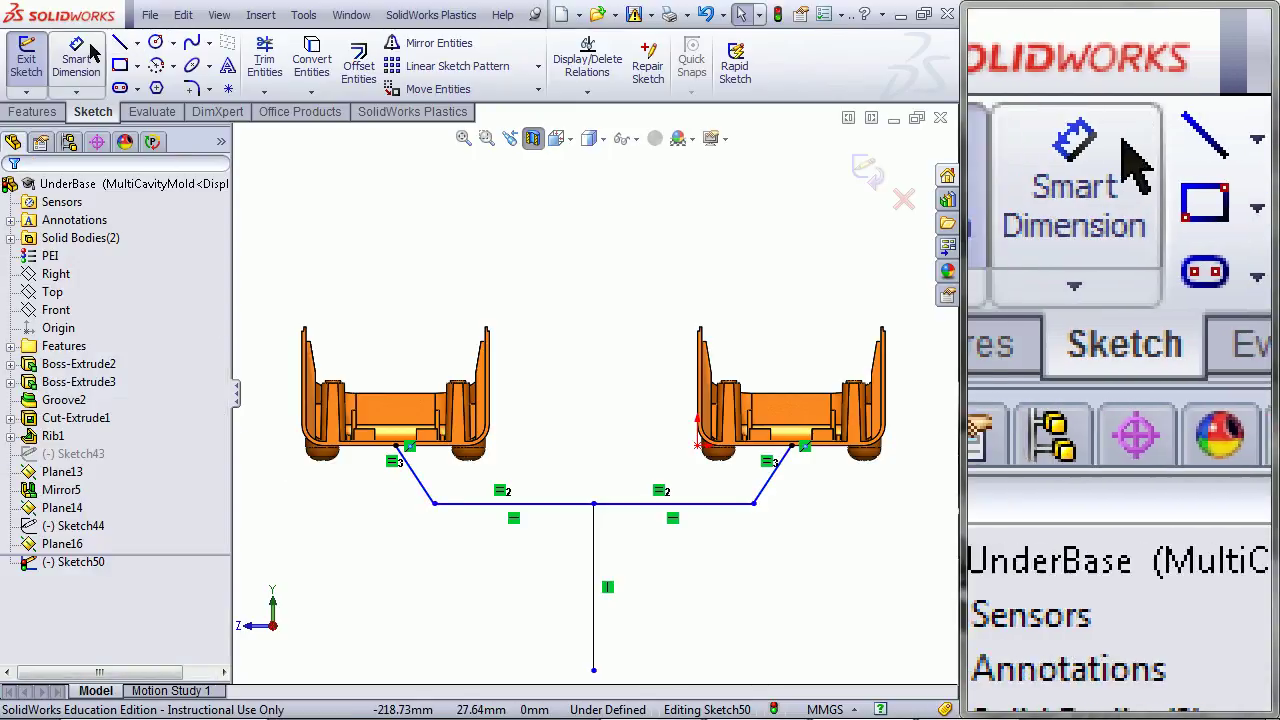
Dimension the horizontal runner 30 mm below the cavity connection point.
{"action": "left_click", "coordinate": [86, 48]}
{"action": "left_click", "coordinate": [474, 503]}
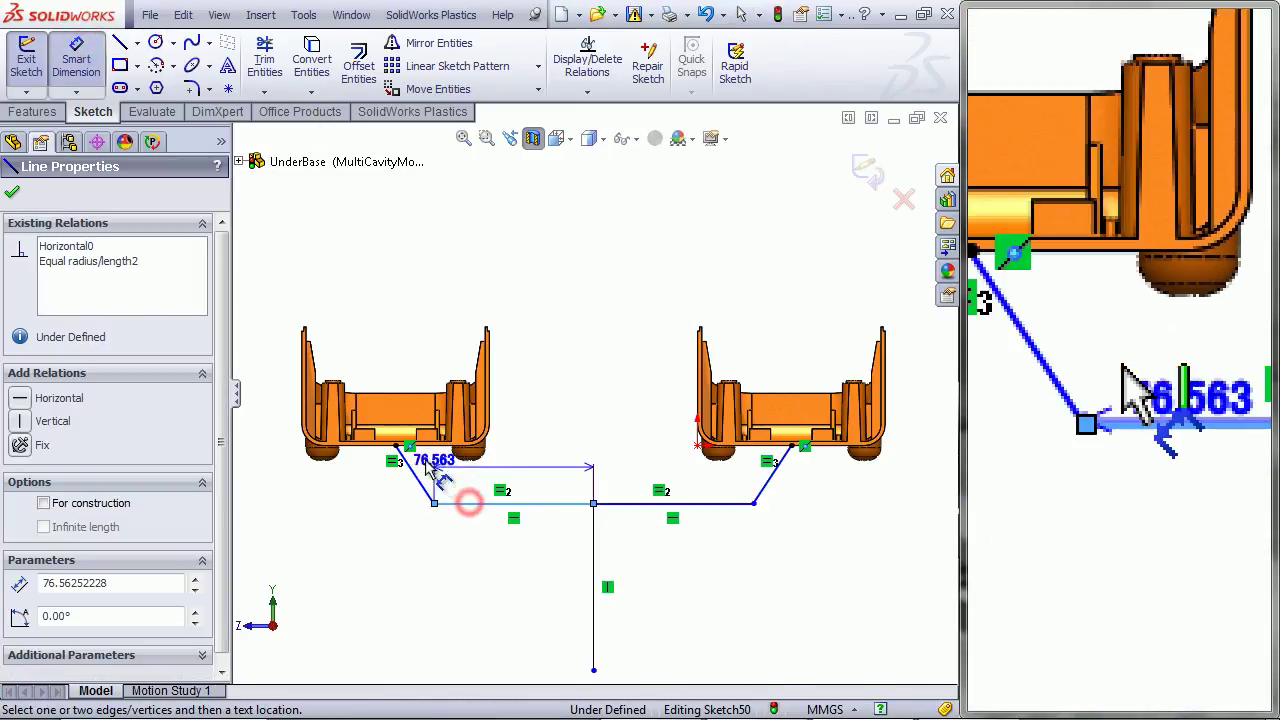
{"action": "left_click", "coordinate": [401, 449]}
{"action": "left_click", "coordinate": [358, 472]}
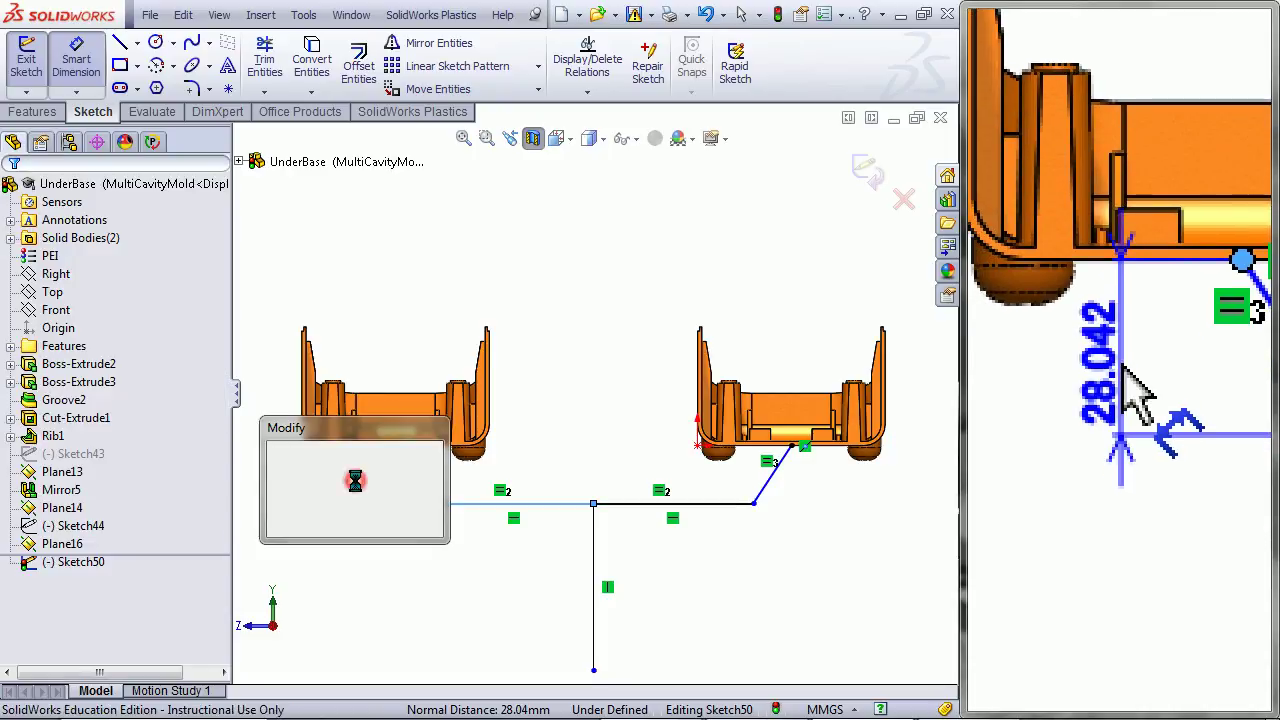
{"action": "type", "text": "30"}
{"action": "key", "text": "Return"}
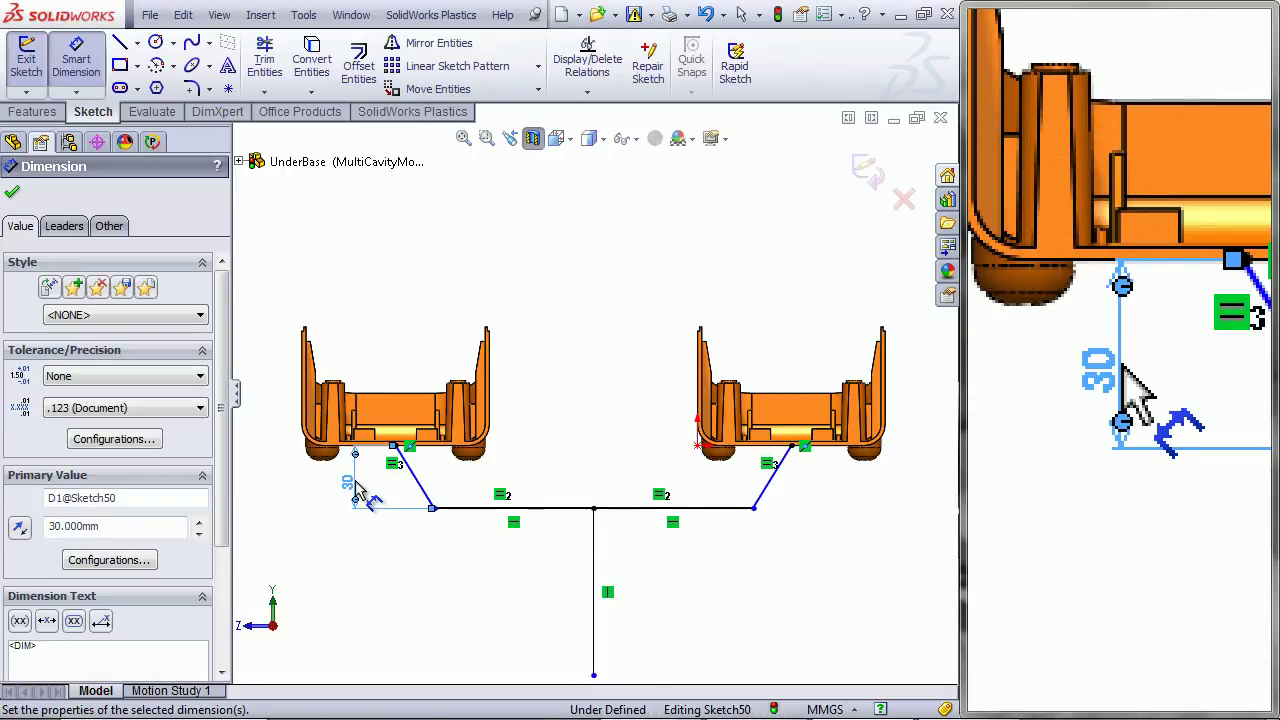
Dimension the sprue line at 80 mm and the branch bend at 135°.
{"action": "left_click", "coordinate": [593, 620]}
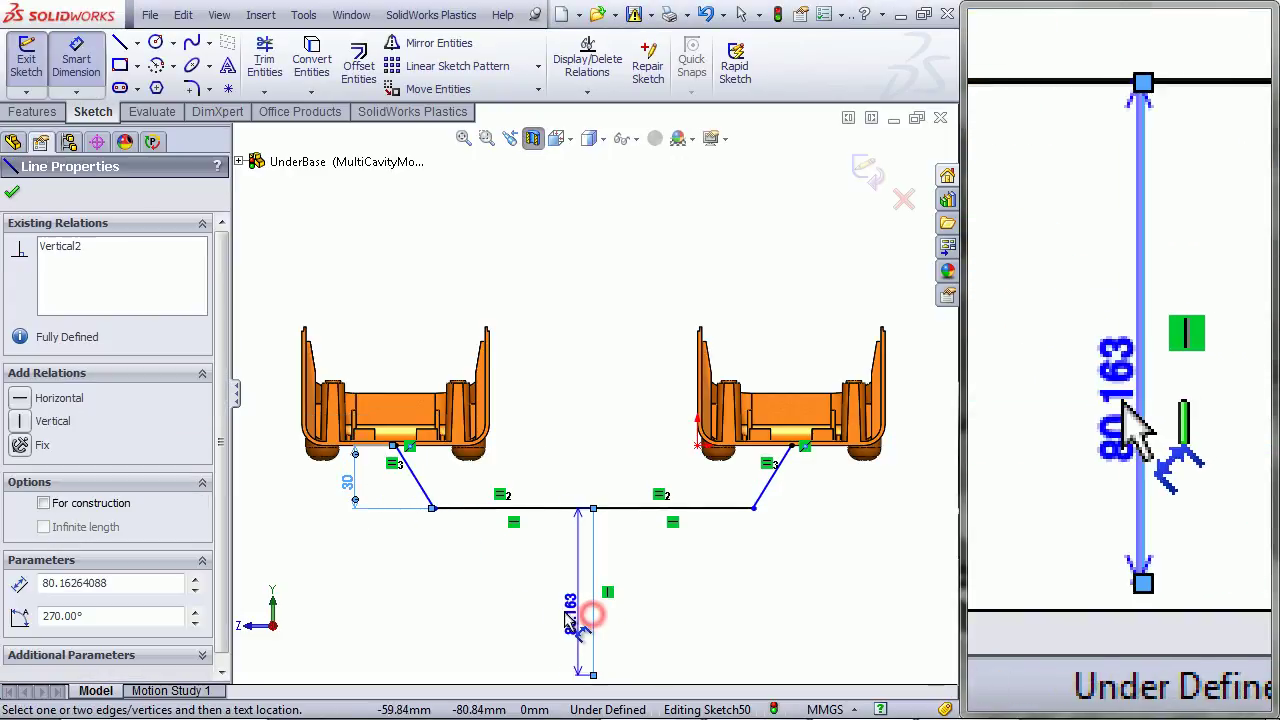
{"action": "left_click", "coordinate": [512, 618]}
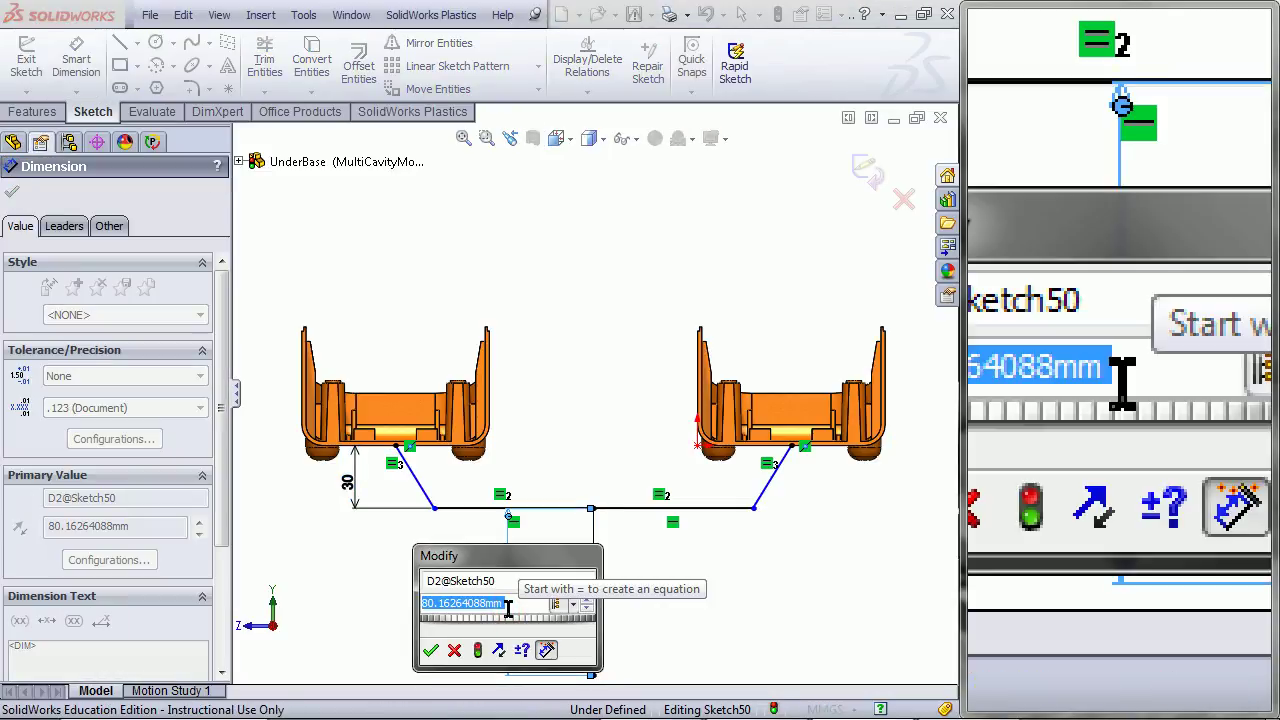
{"action": "type", "text": "80"}
{"action": "key", "text": "Return"}
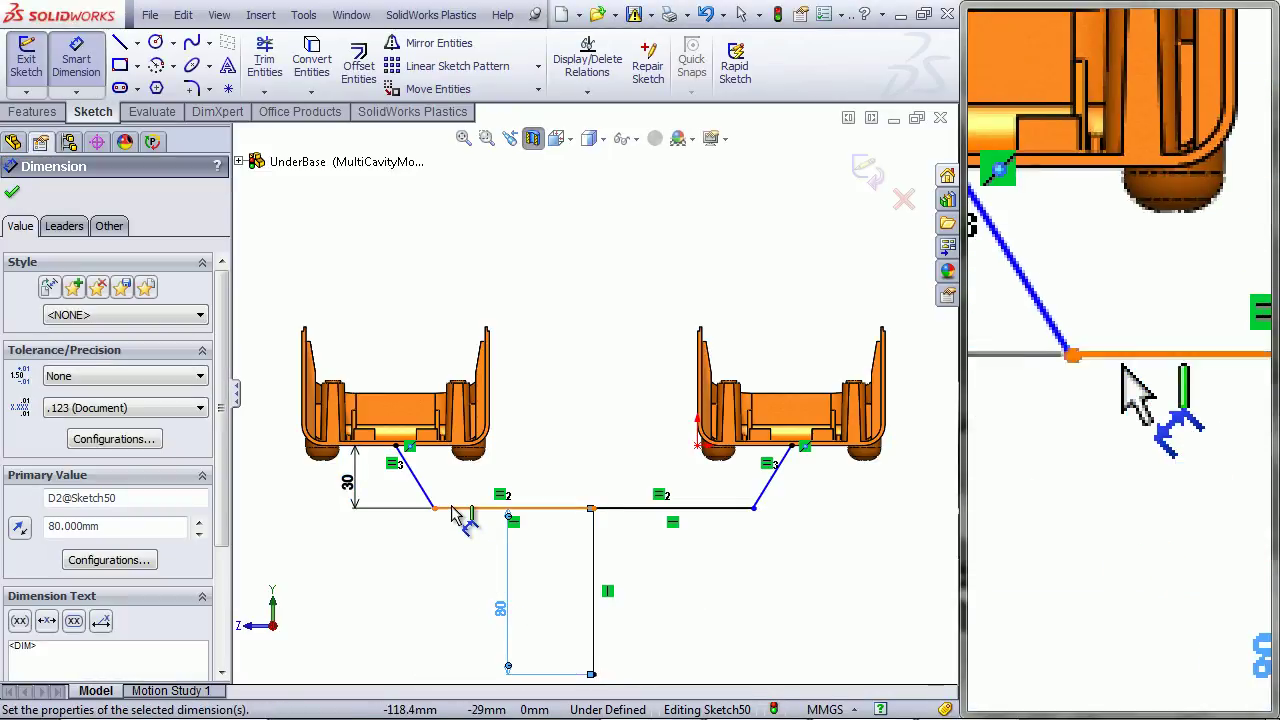
{"action": "left_click", "coordinate": [456, 507]}
{"action": "left_click", "coordinate": [430, 494]}
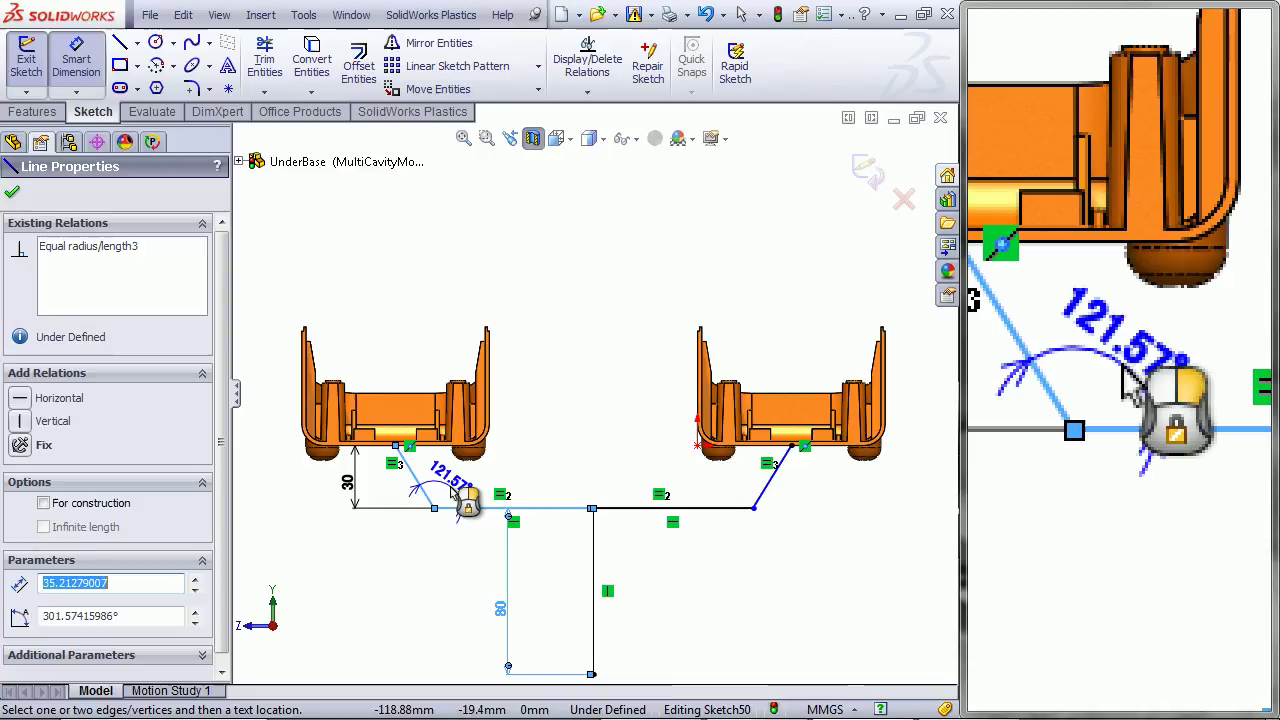
{"action": "left_click", "coordinate": [452, 497]}
{"action": "type", "text": "135"}
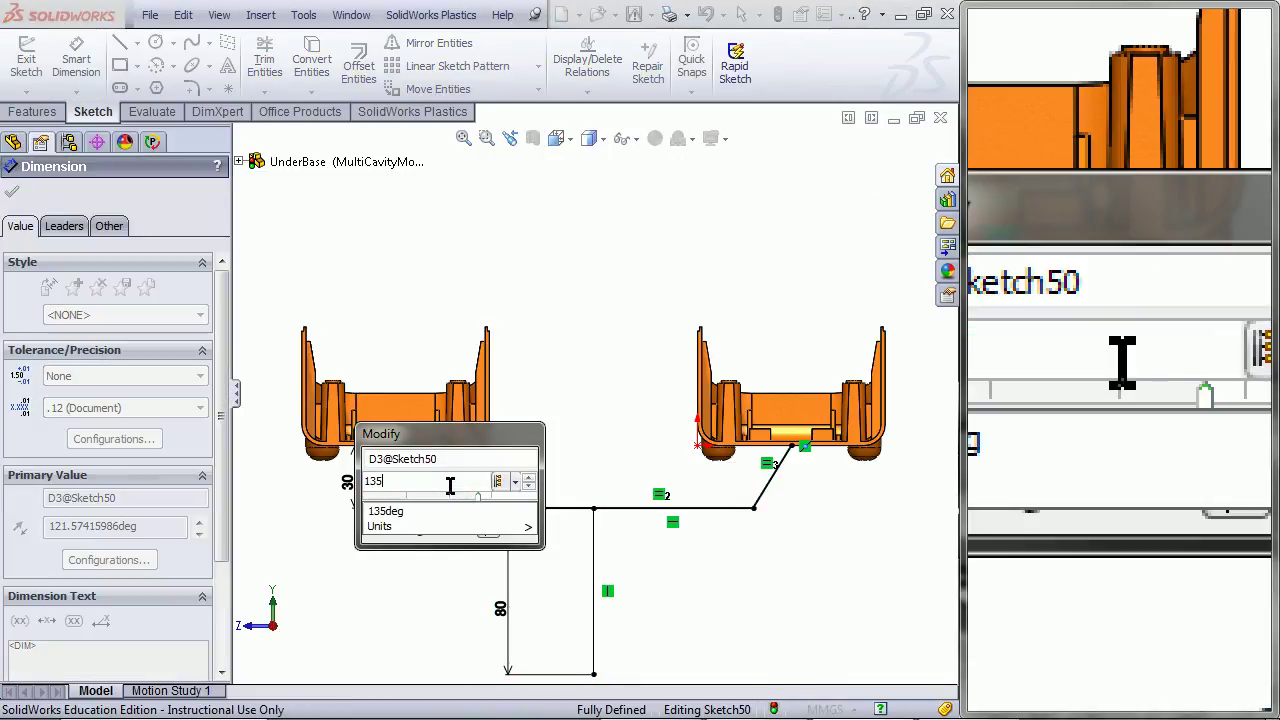
{"action": "key", "text": "Return"}
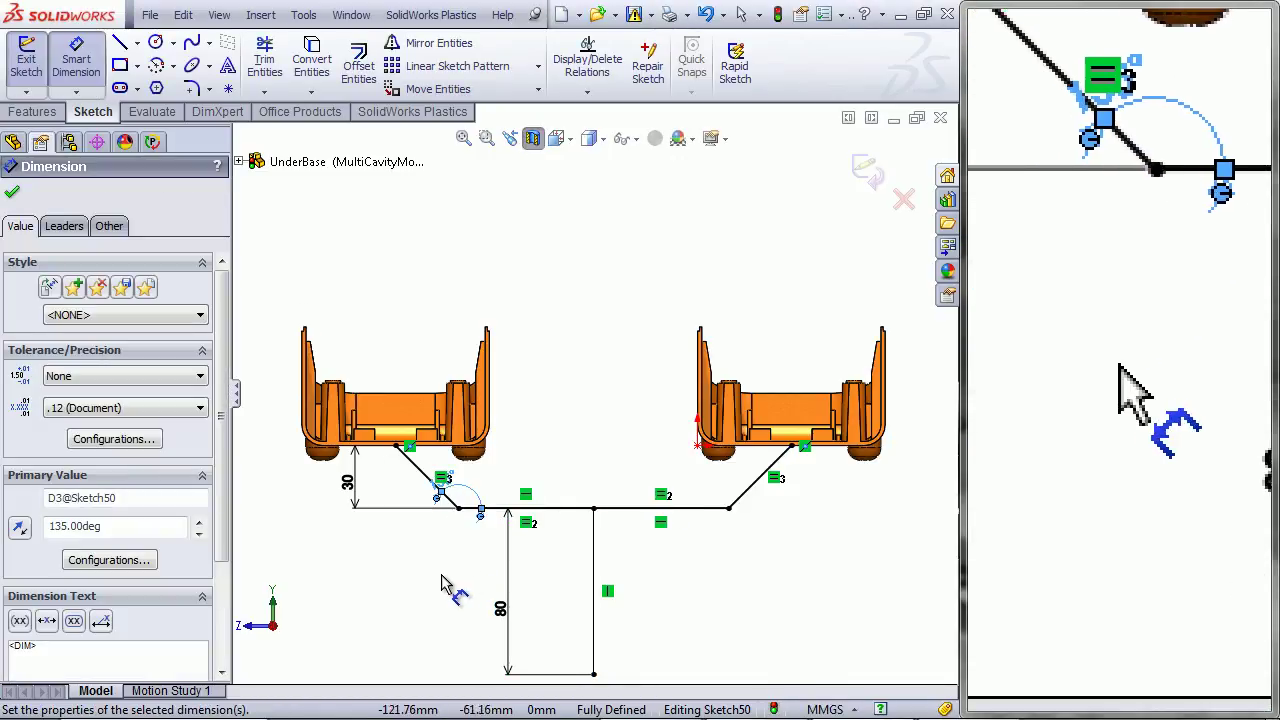
Exit the runner sketch and set Sketch50 to Show.
{"action": "left_click", "coordinate": [12, 191]}
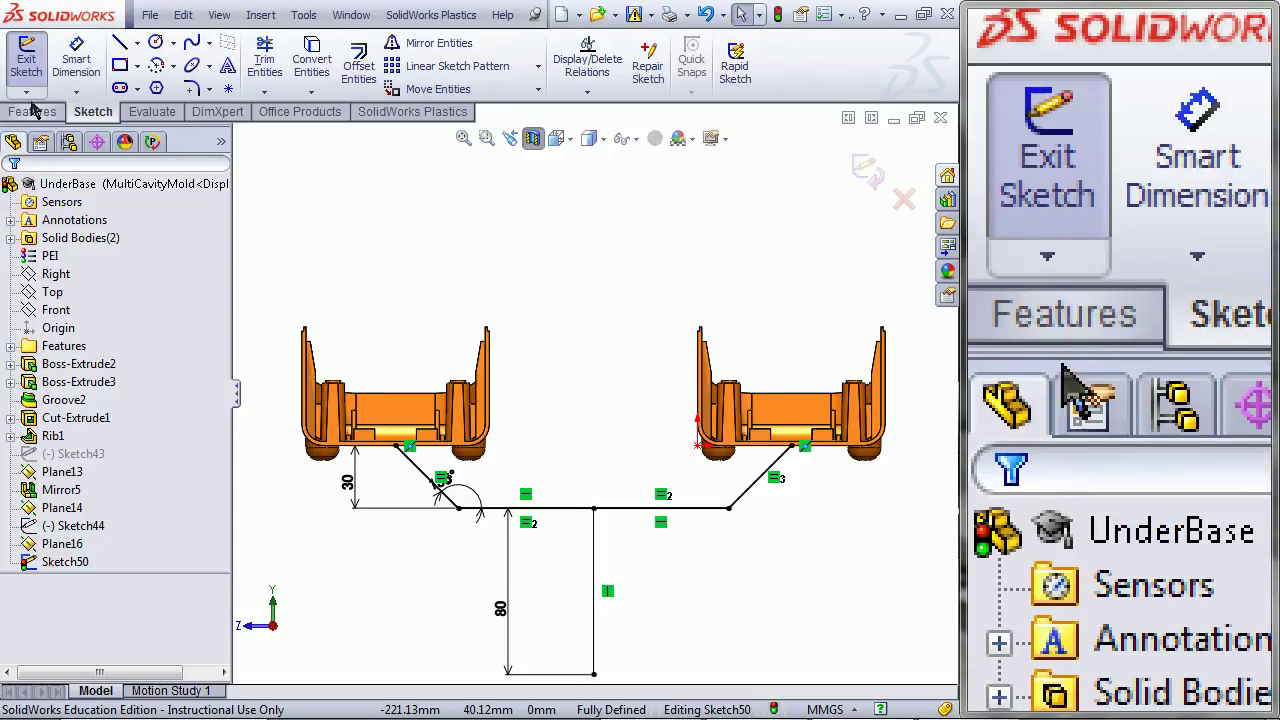
{"action": "left_click", "coordinate": [26, 62]}
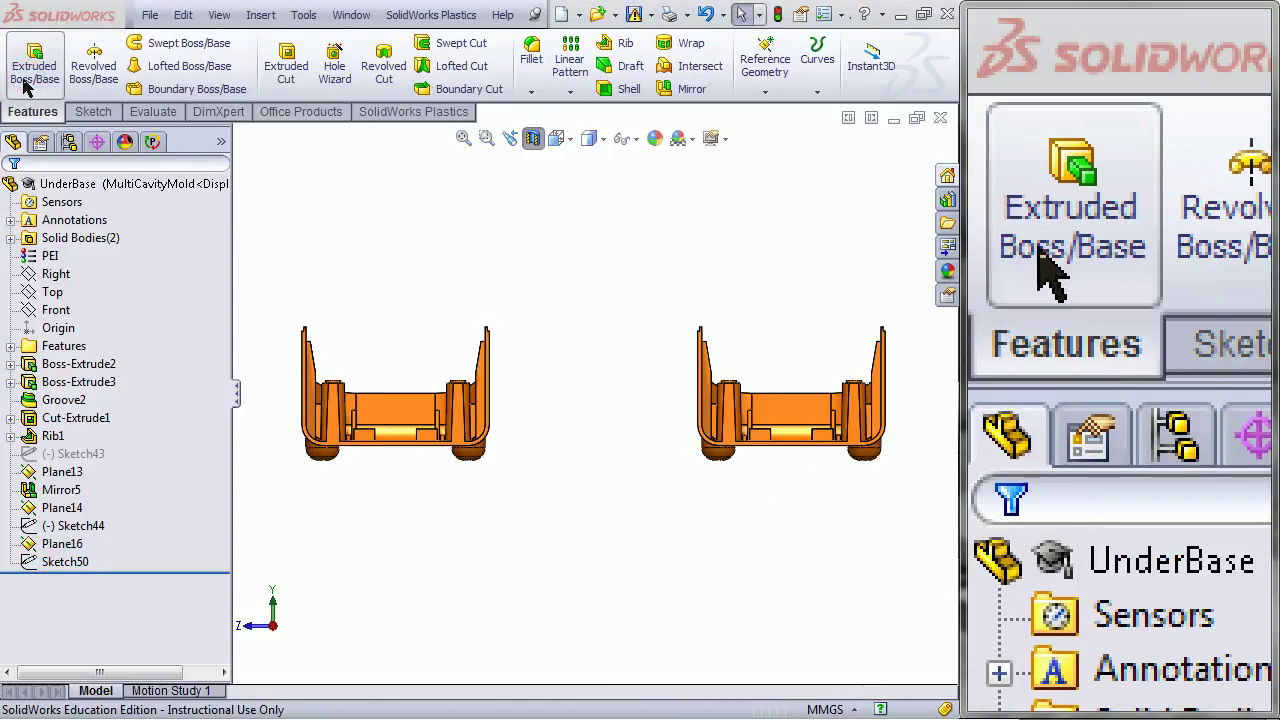
{"action": "left_click", "coordinate": [65, 561]}
{"action": "right_click", "coordinate": [65, 561]}
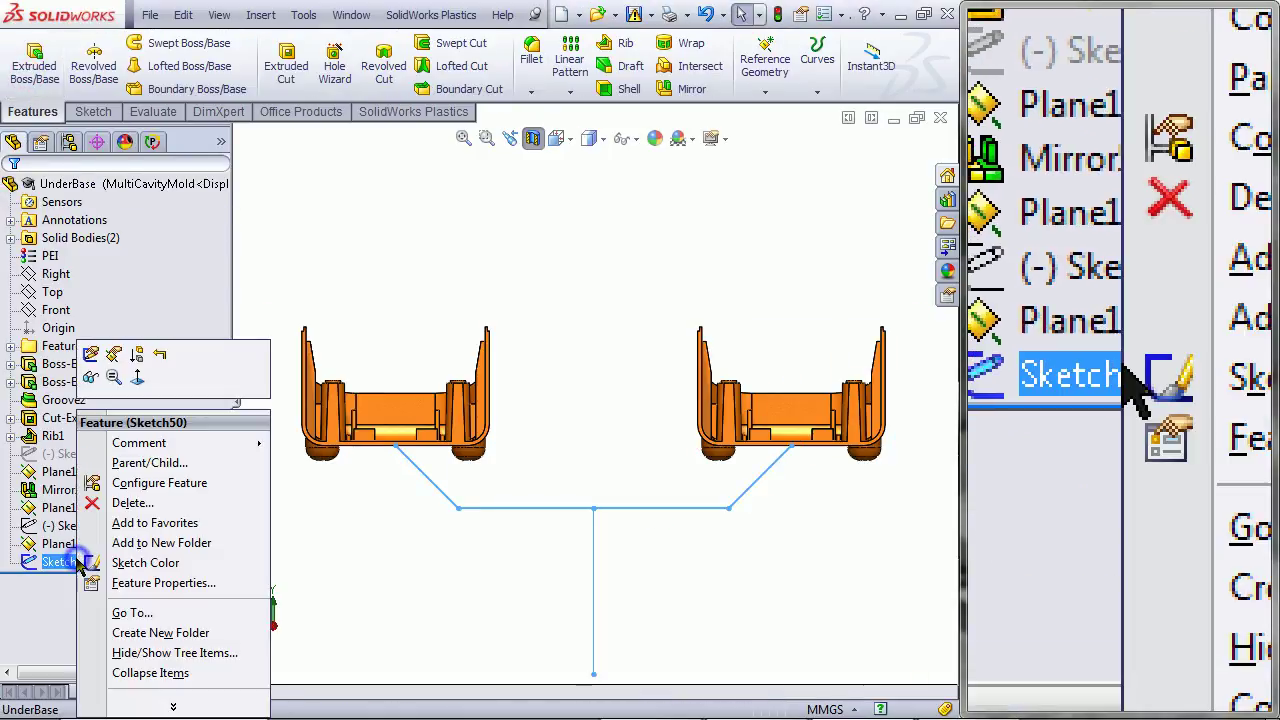
{"action": "left_click", "coordinate": [92, 381]}
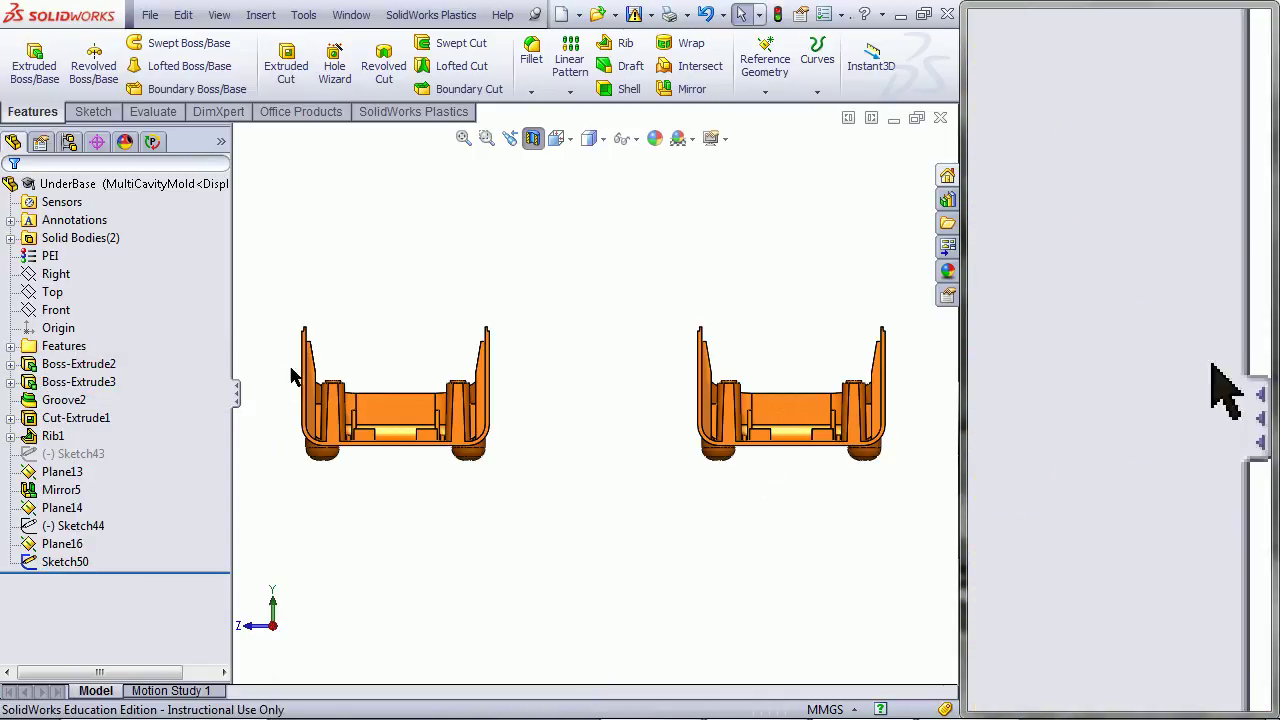
Turn on View Sketches and switch off the section view.
{"action": "left_click", "coordinate": [631, 140]}
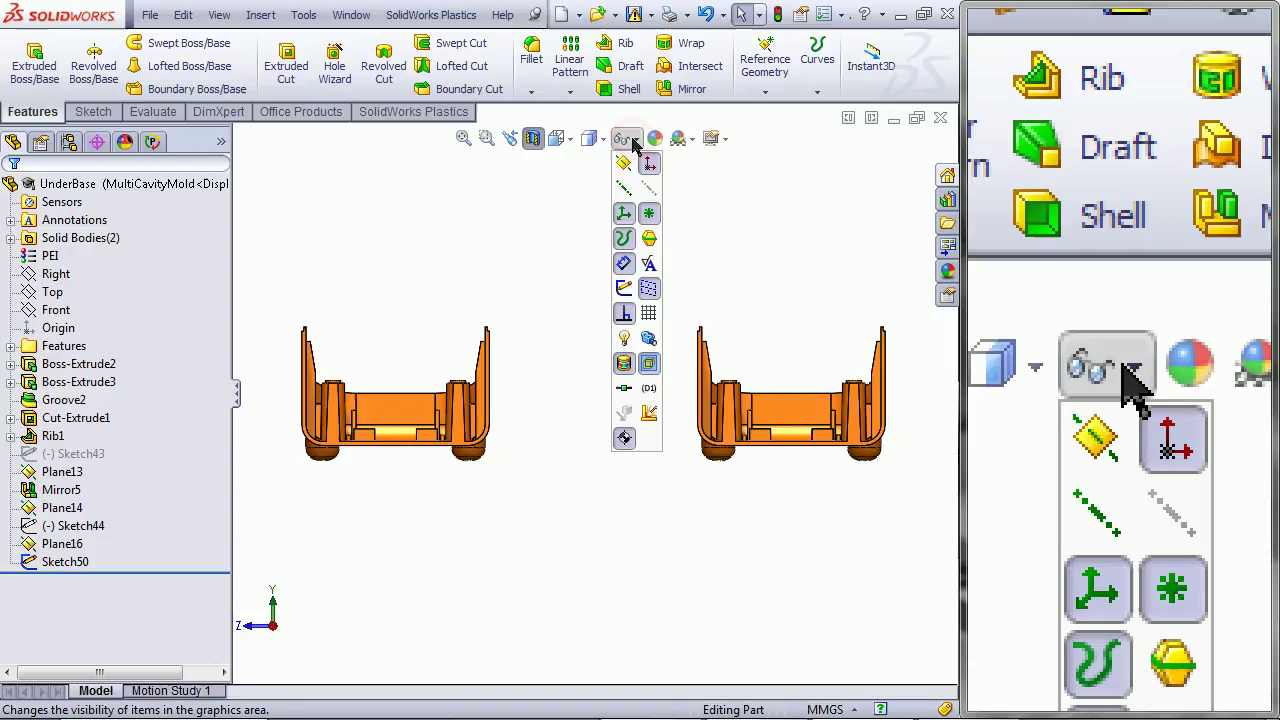
{"action": "left_click", "coordinate": [624, 292]}
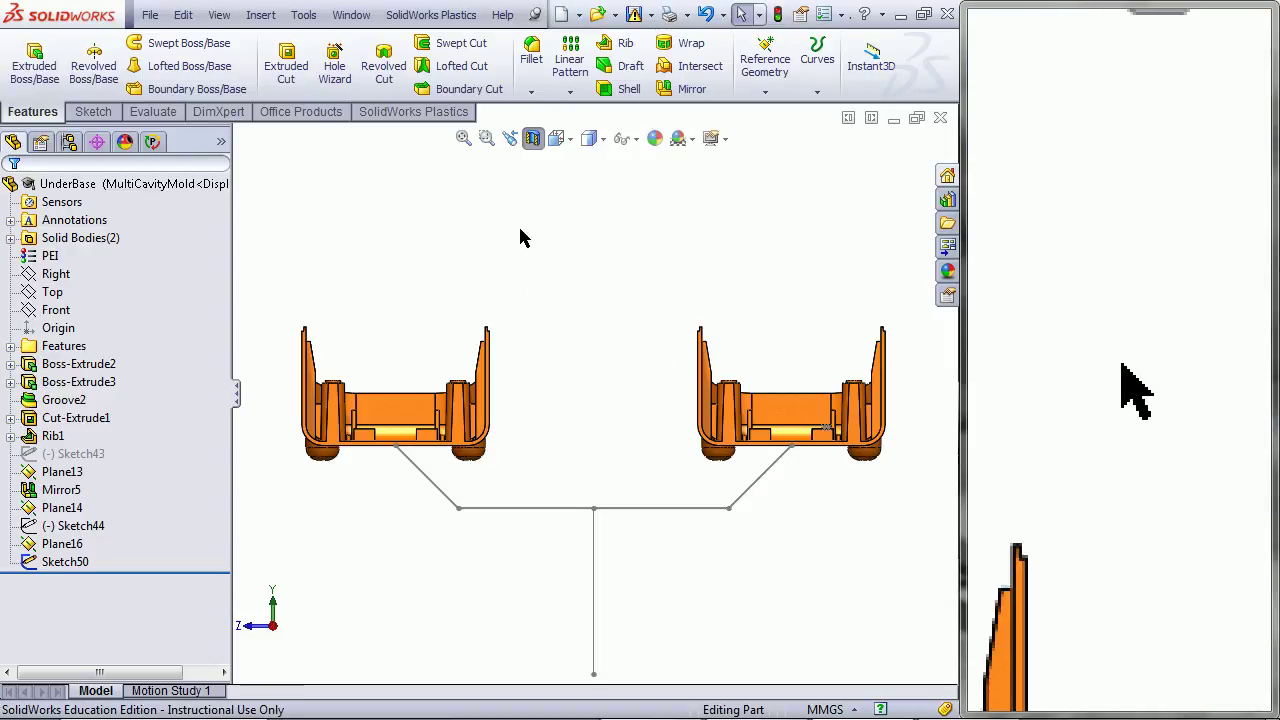
{"action": "left_click", "coordinate": [534, 140]}
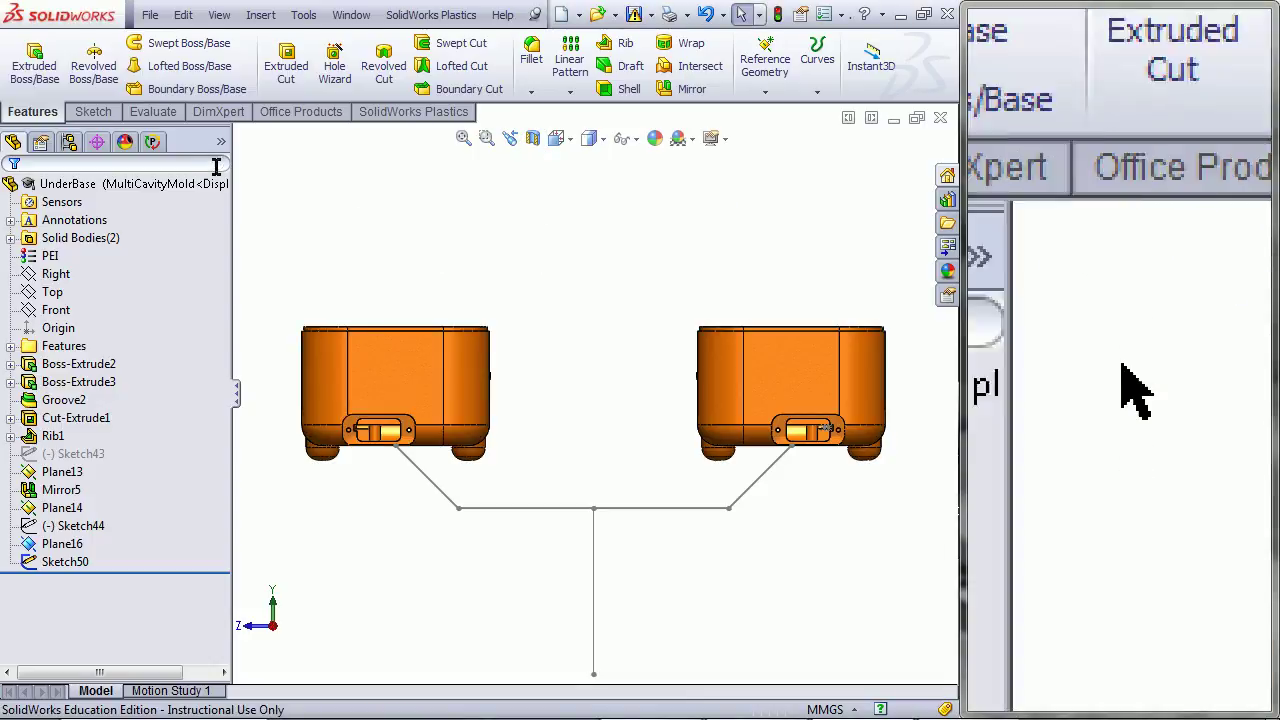
In Runner Design, apply a circular runner with 10 mm D1 at both ends to the sprue line.
{"action": "left_click", "coordinate": [153, 143]}
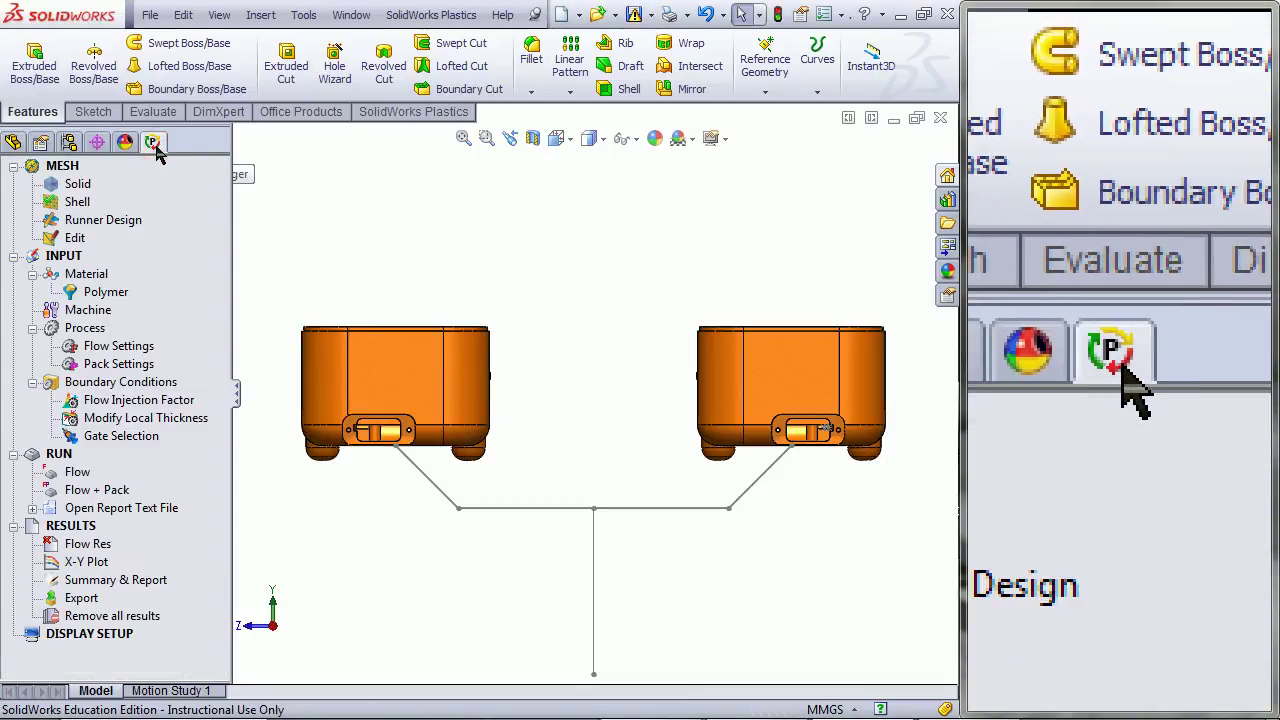
{"action": "right_click", "coordinate": [139, 232]}
{"action": "left_click", "coordinate": [184, 243]}
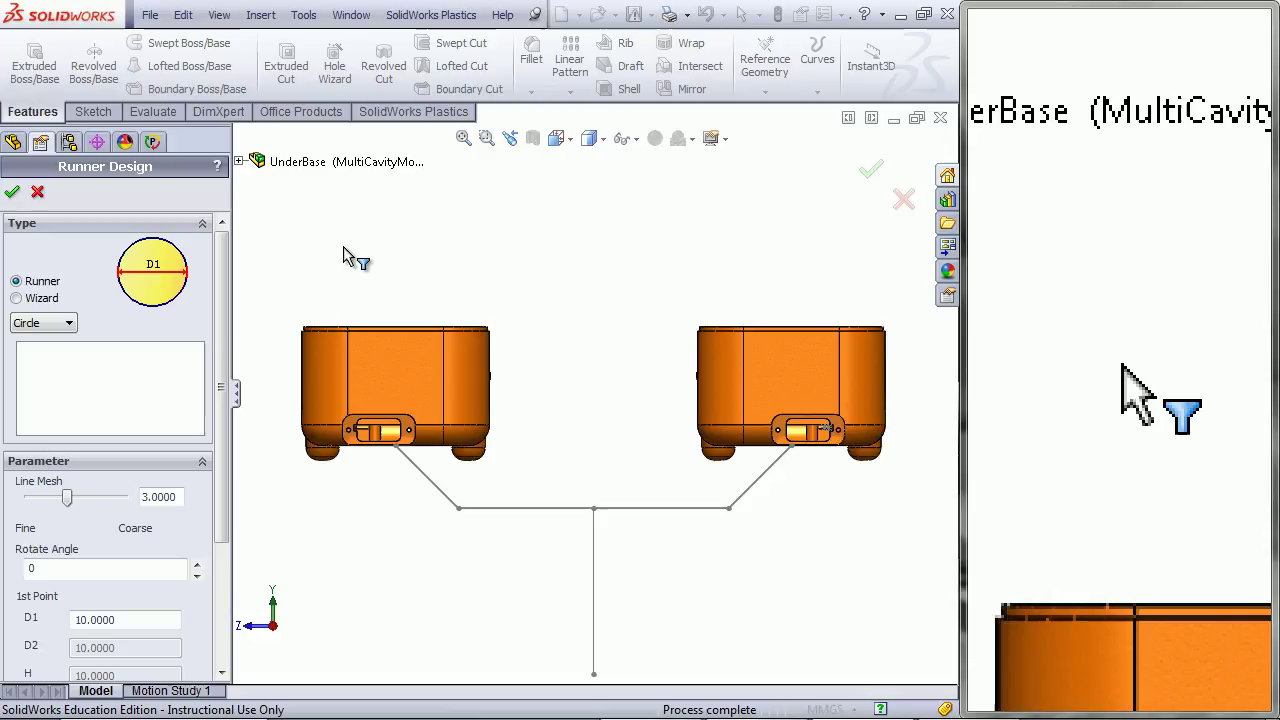
{"action": "left_click", "coordinate": [69, 323]}
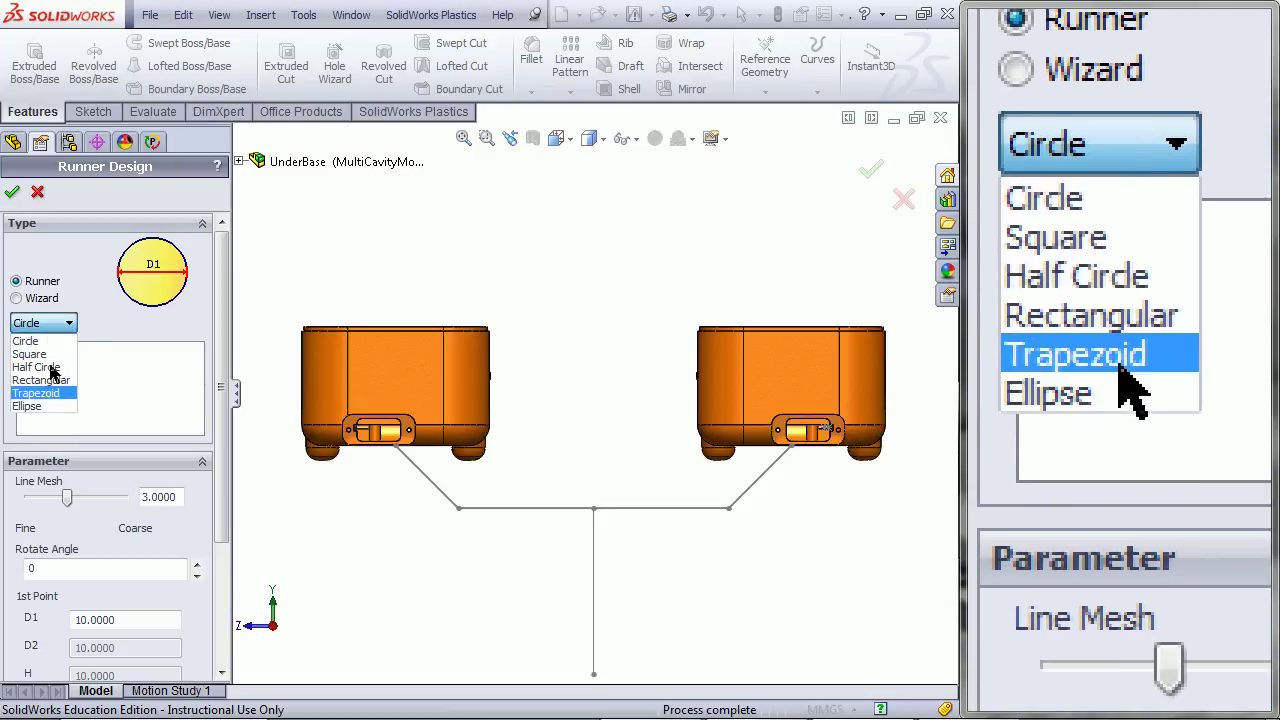
{"action": "left_click", "coordinate": [47, 342]}
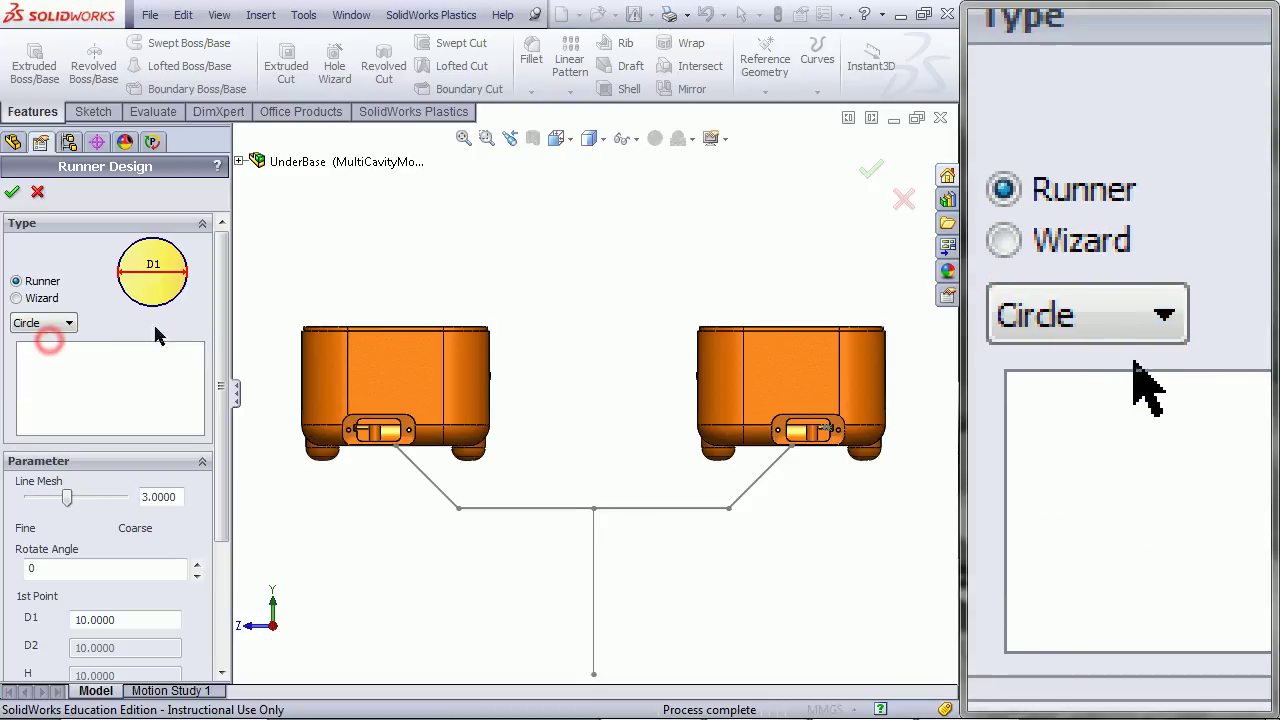
{"action": "left_click_drag", "start_coordinate": [222, 308], "coordinate": [218, 445]}
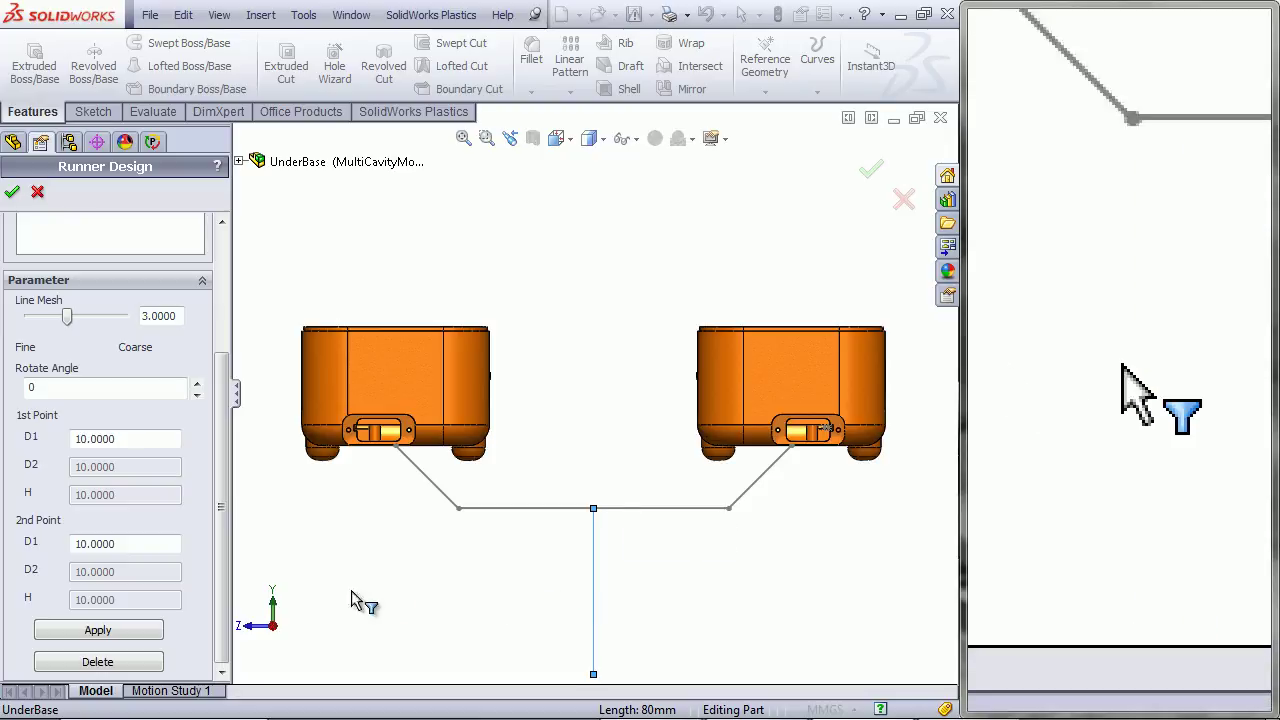
{"action": "left_click", "coordinate": [161, 629]}
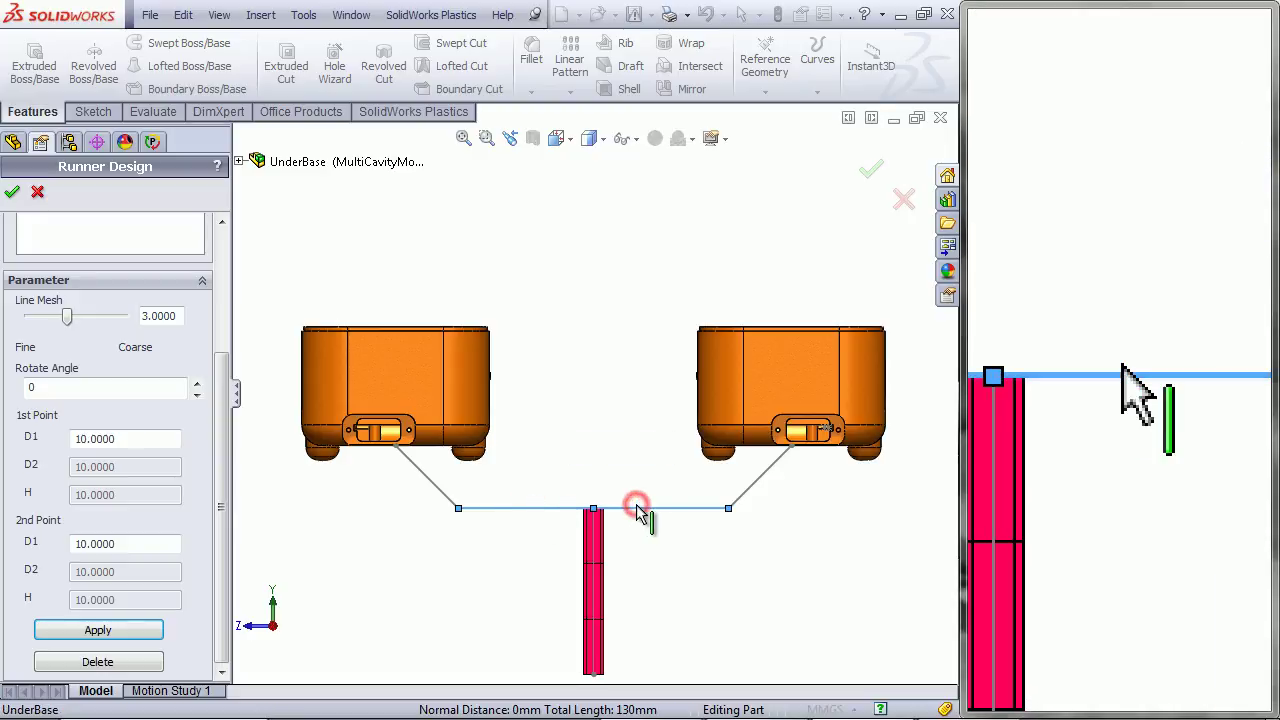
Set both D1 diameters to 5 mm and apply to the horizontal runner line.
{"action": "left_click_drag", "start_coordinate": [138, 440], "coordinate": [70, 441]}
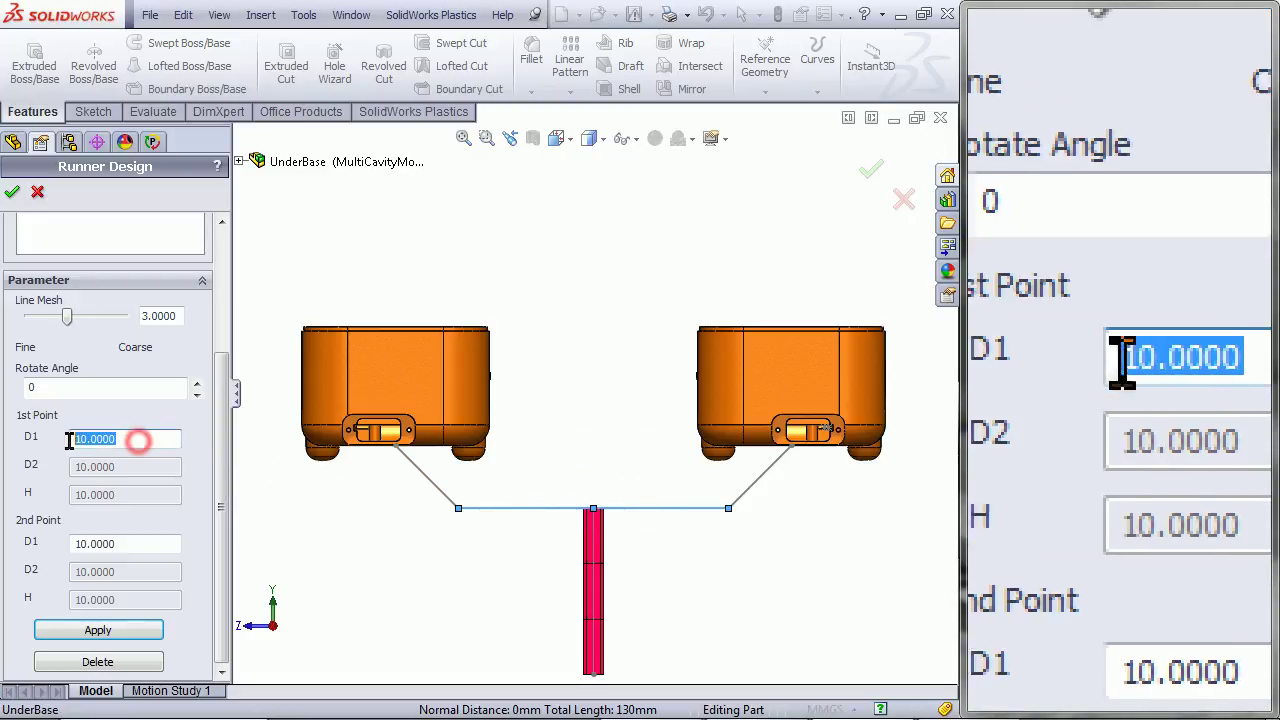
{"action": "type", "text": "5"}
{"action": "left_click_drag", "start_coordinate": [117, 543], "coordinate": [76, 543]}
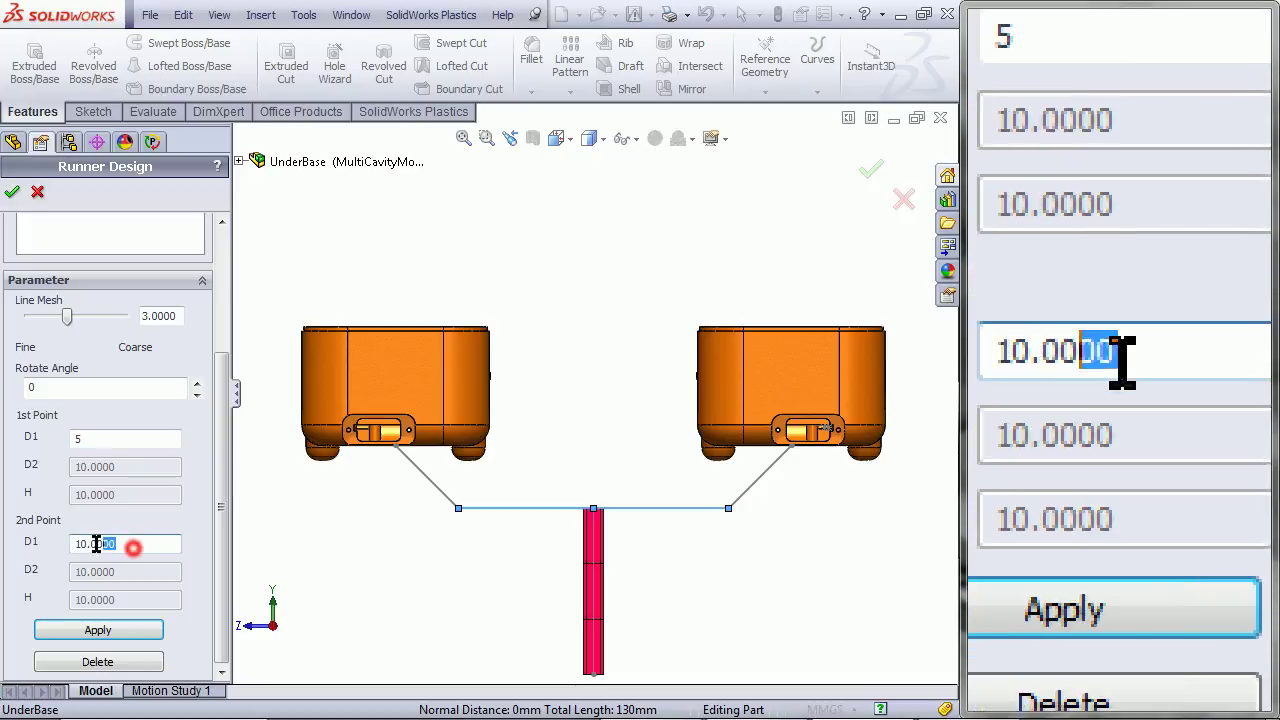
{"action": "type", "text": "5"}
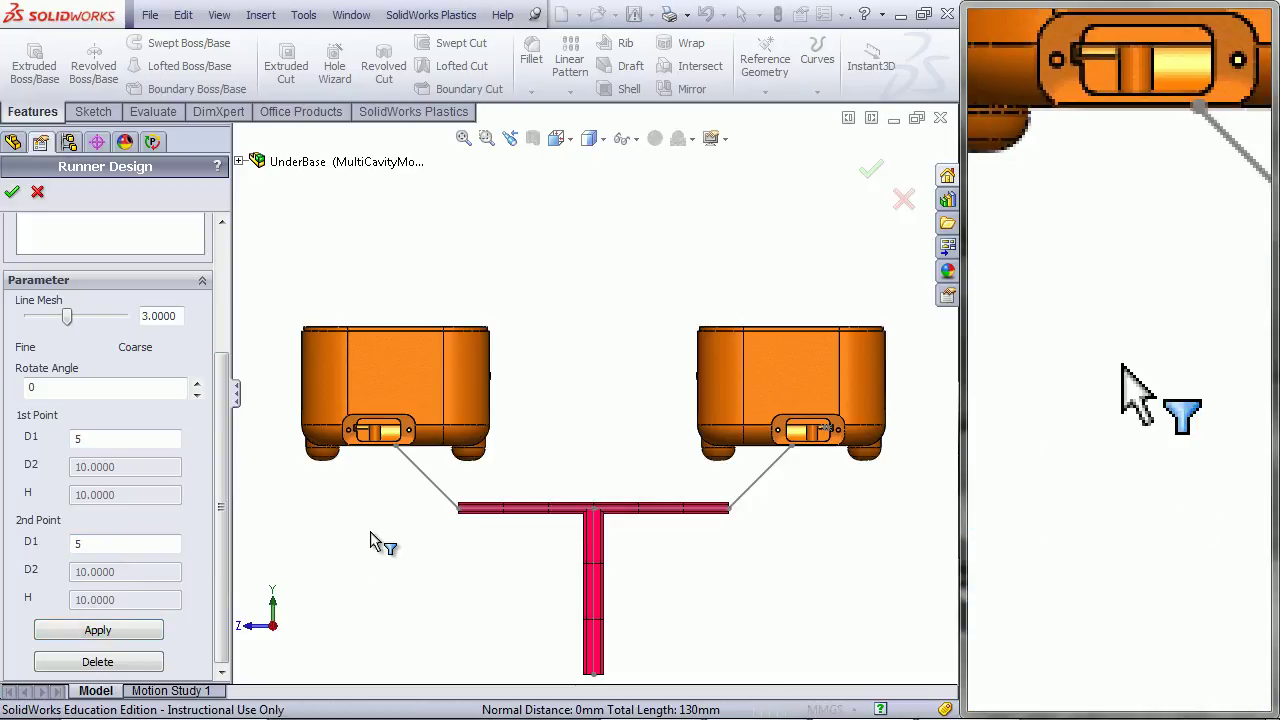
{"action": "left_click", "coordinate": [370, 531]}
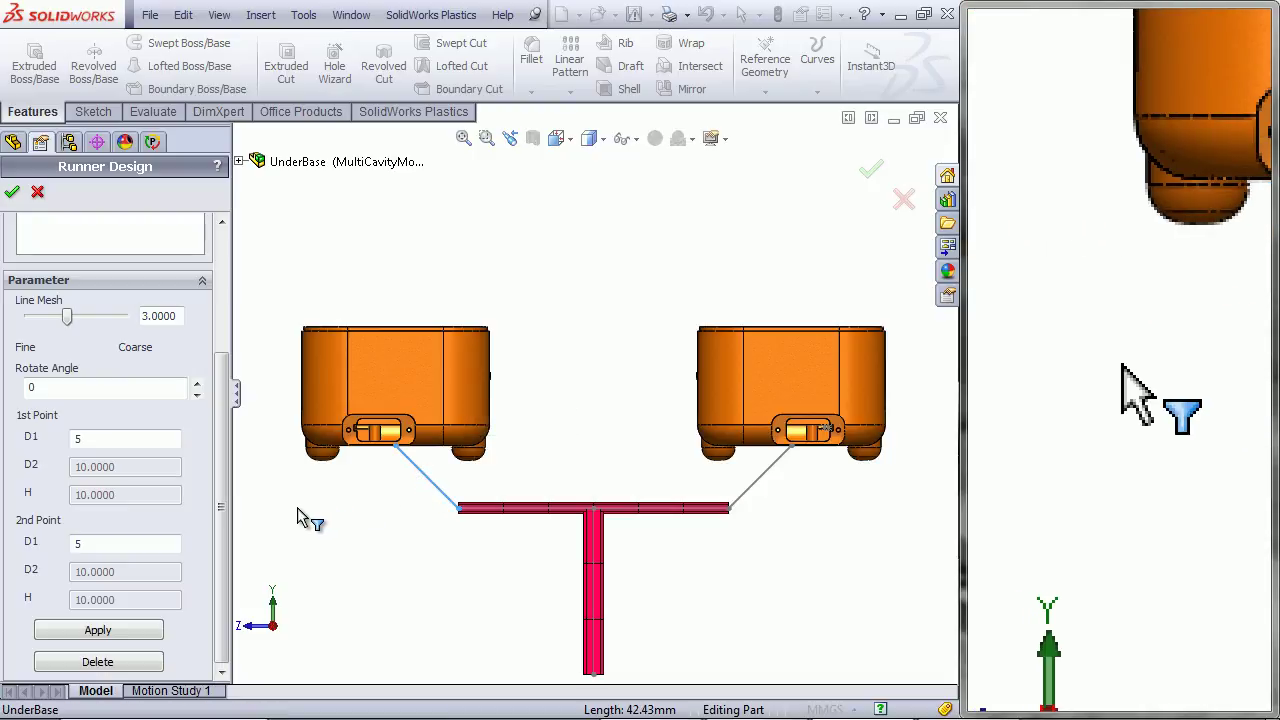
Taper the left branch 5 to 2 mm and right branch 2 to 5 mm, then confirm Runner Design.
{"action": "left_click_drag", "start_coordinate": [114, 543], "coordinate": [37, 543]}
{"action": "type", "text": "2"}
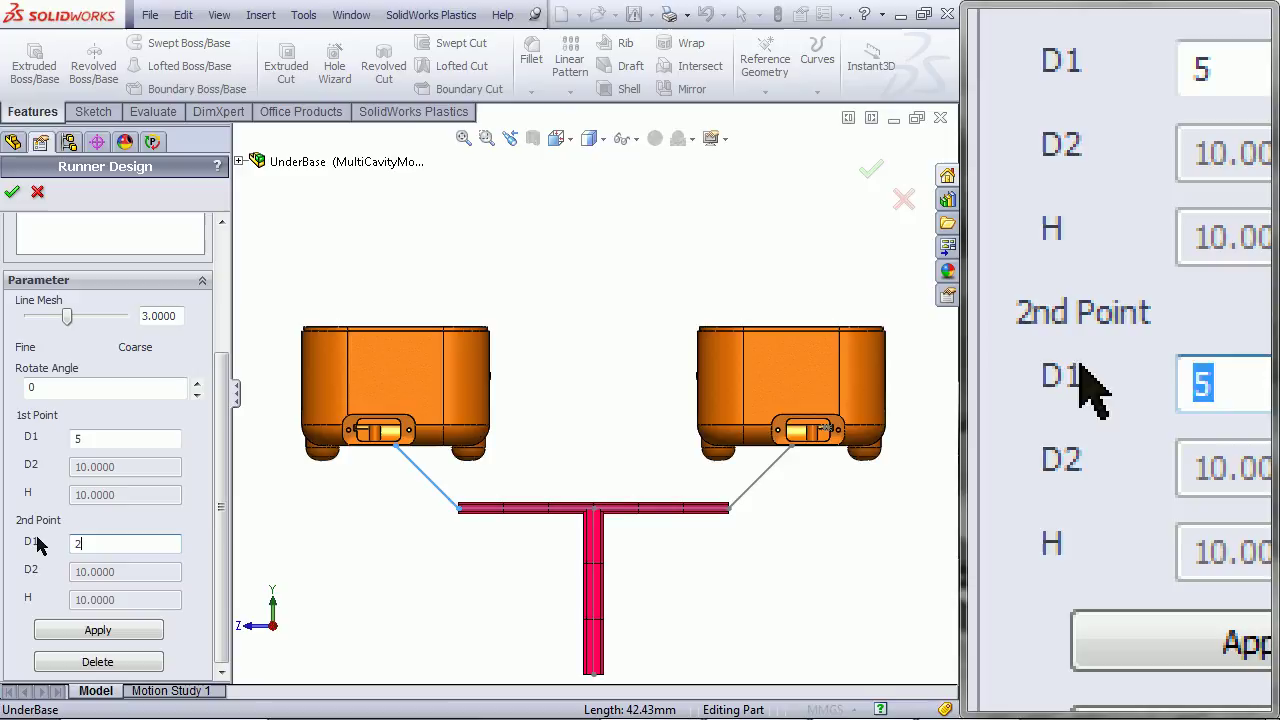
{"action": "left_click", "coordinate": [87, 633]}
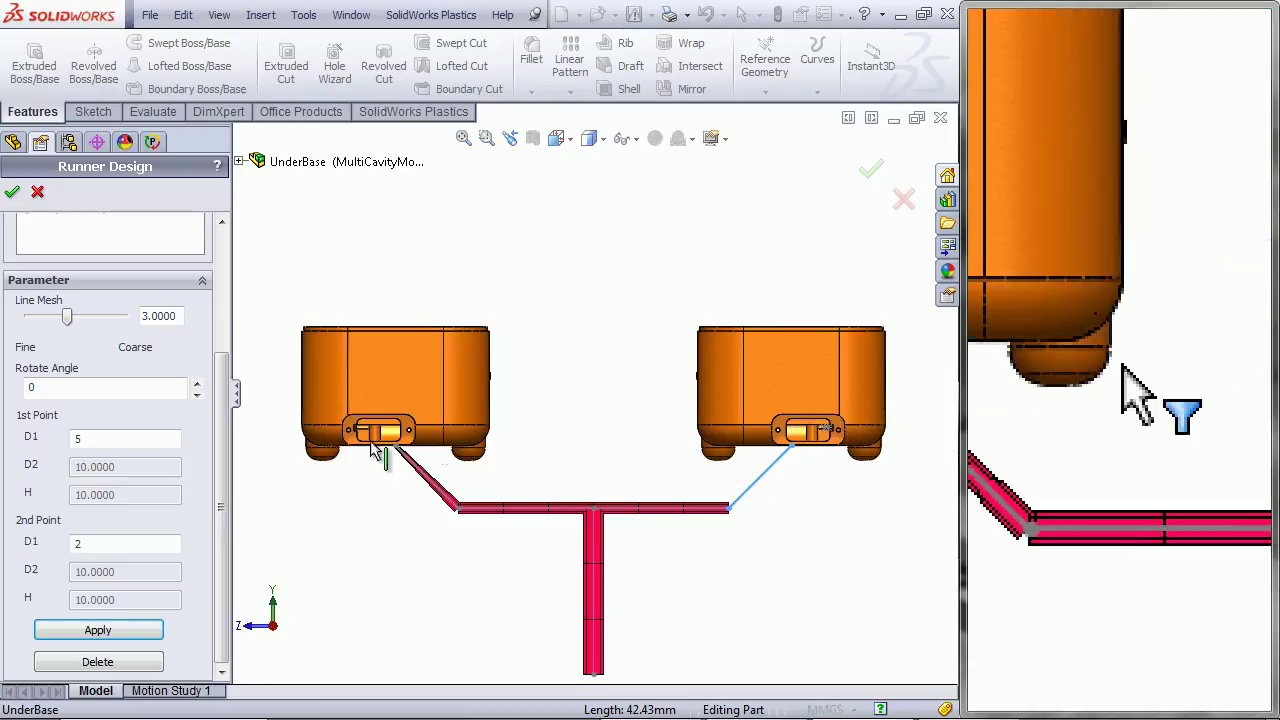
{"action": "left_click_drag", "start_coordinate": [113, 438], "coordinate": [68, 441]}
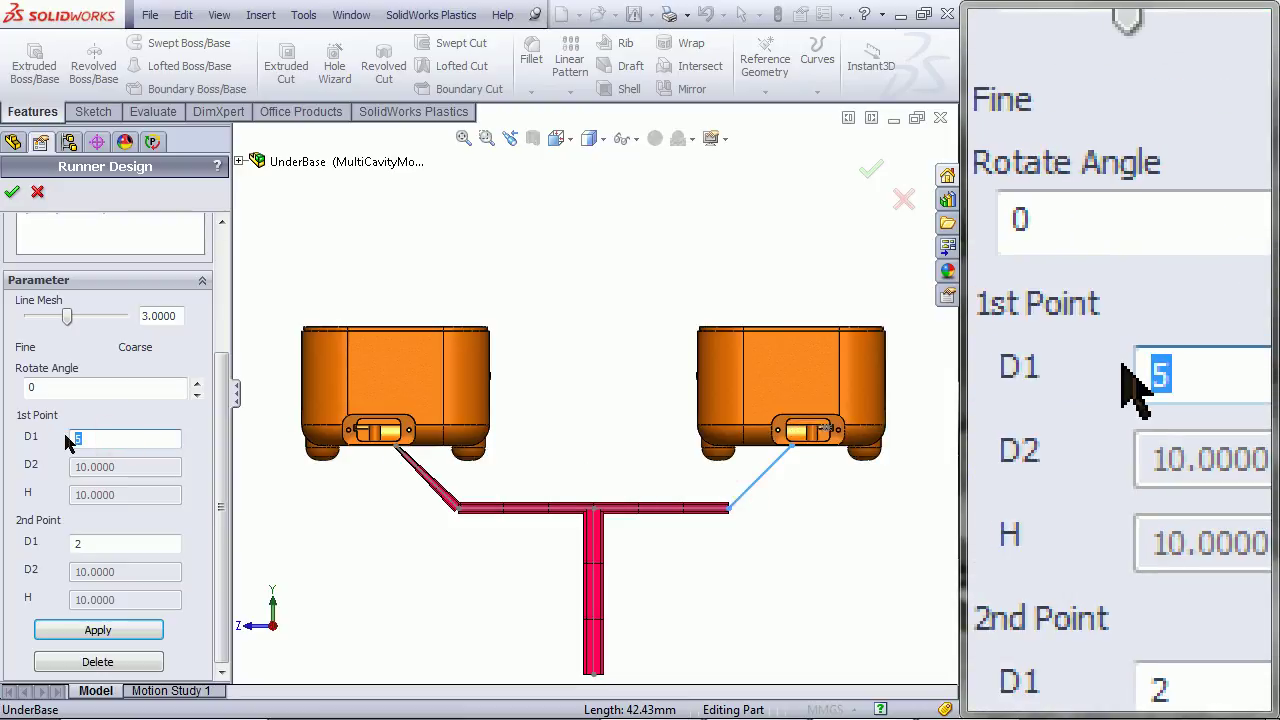
{"action": "type", "text": "2"}
{"action": "left_click_drag", "start_coordinate": [104, 543], "coordinate": [60, 541]}
{"action": "type", "text": "5"}
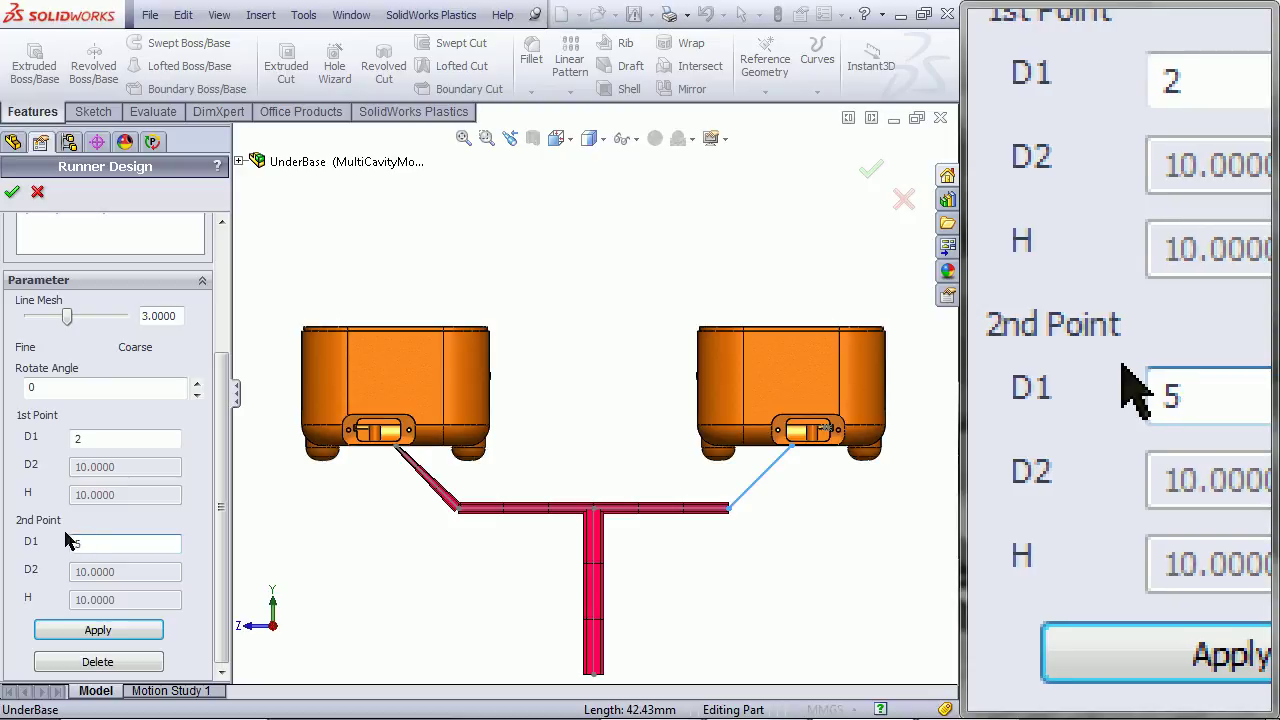
{"action": "left_click", "coordinate": [98, 630]}
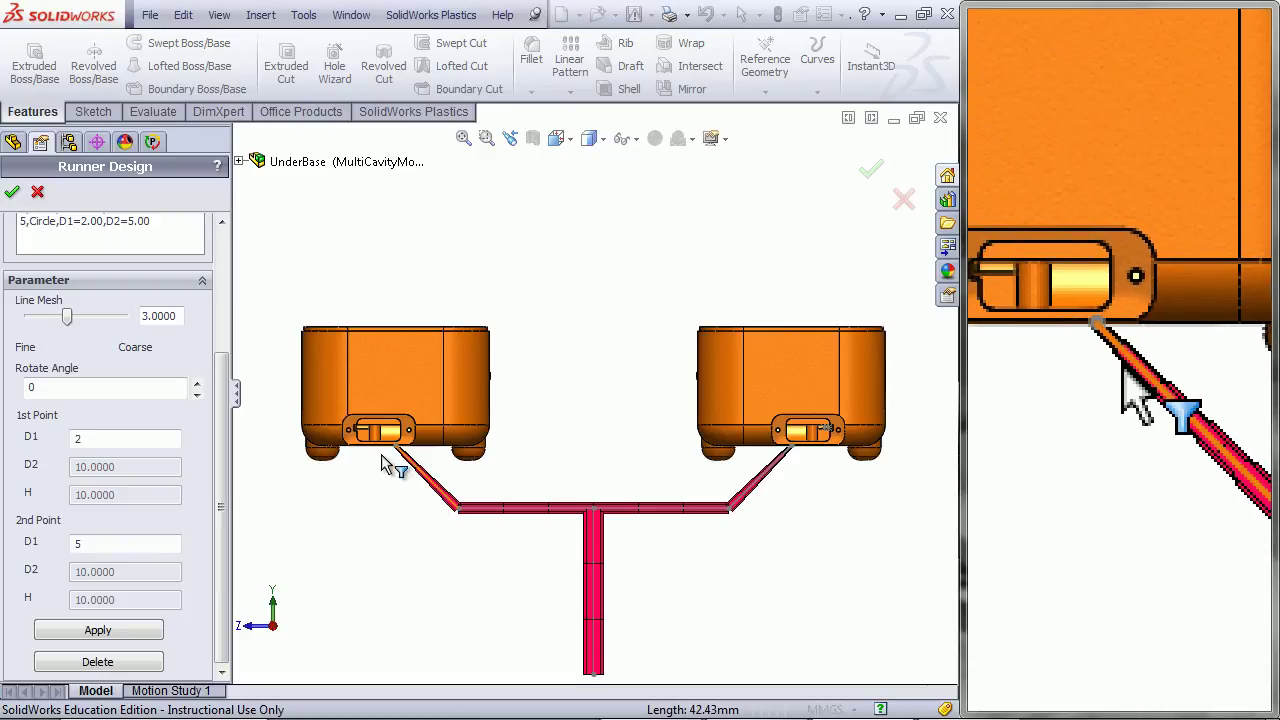
{"action": "left_click", "coordinate": [11, 195]}
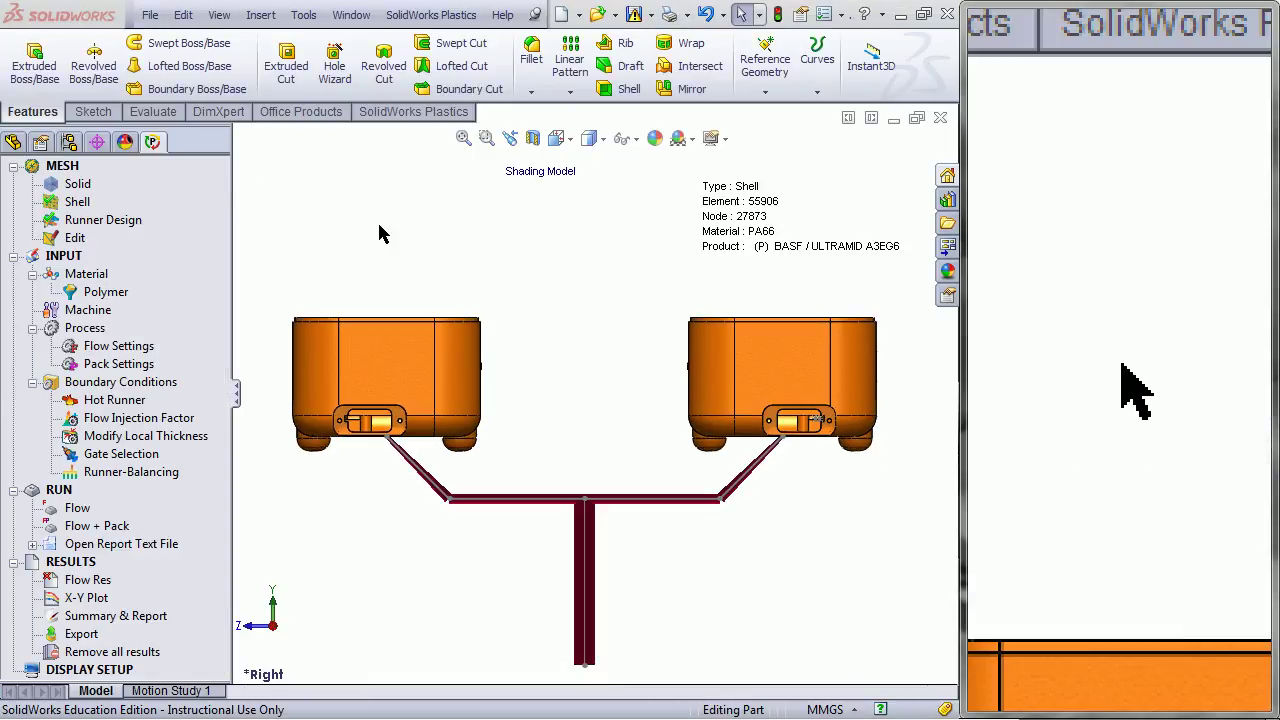
On the SolidWorks Plastics tab, toggle Runner Visibility and bring up the Gate Selection options.
{"action": "left_click", "coordinate": [390, 113]}
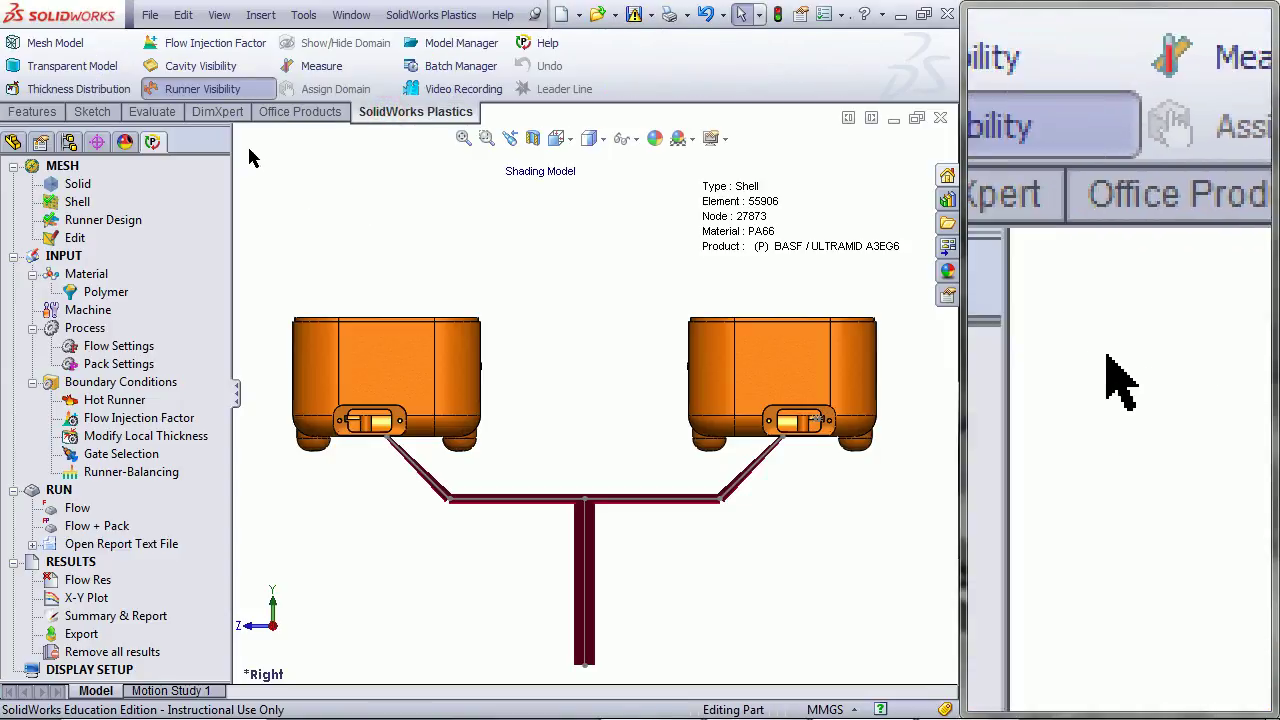
{"action": "left_click", "coordinate": [198, 90]}
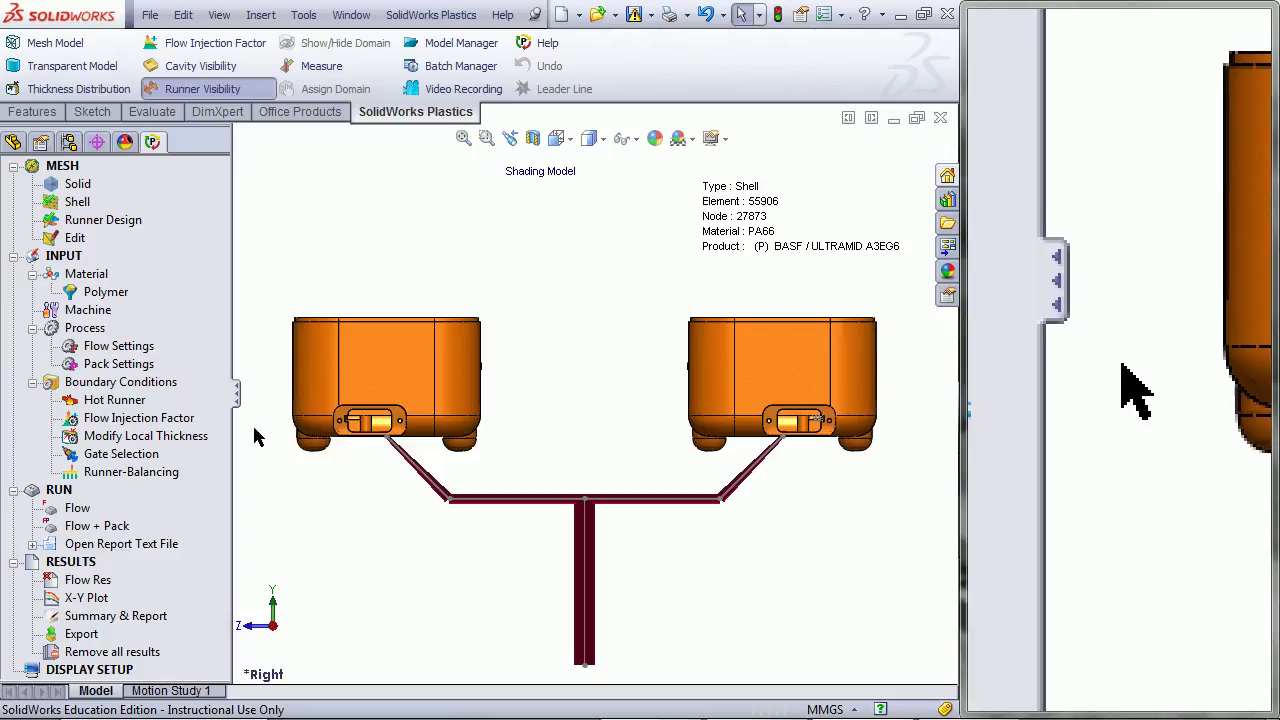
{"action": "right_click", "coordinate": [165, 455]}
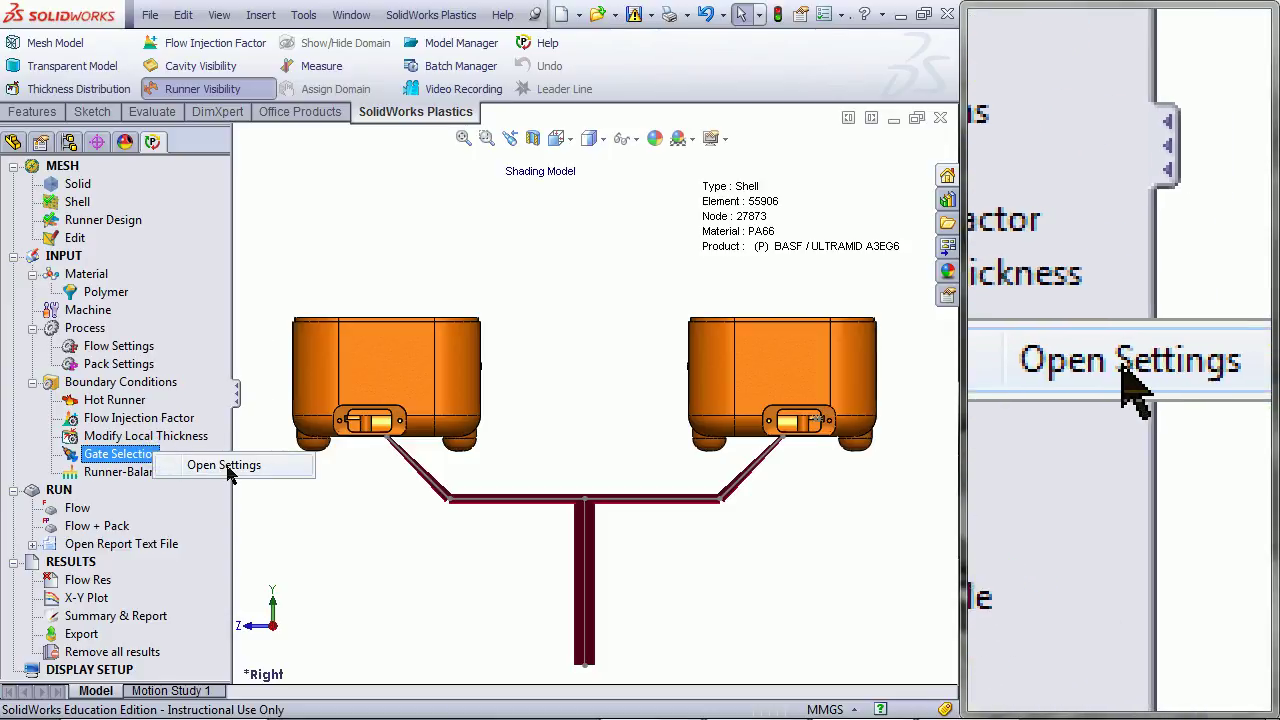
Add a 10 mm gate at the sprue's top node, confirm it, and bring up the Flow menu.
{"action": "left_click", "coordinate": [228, 467]}
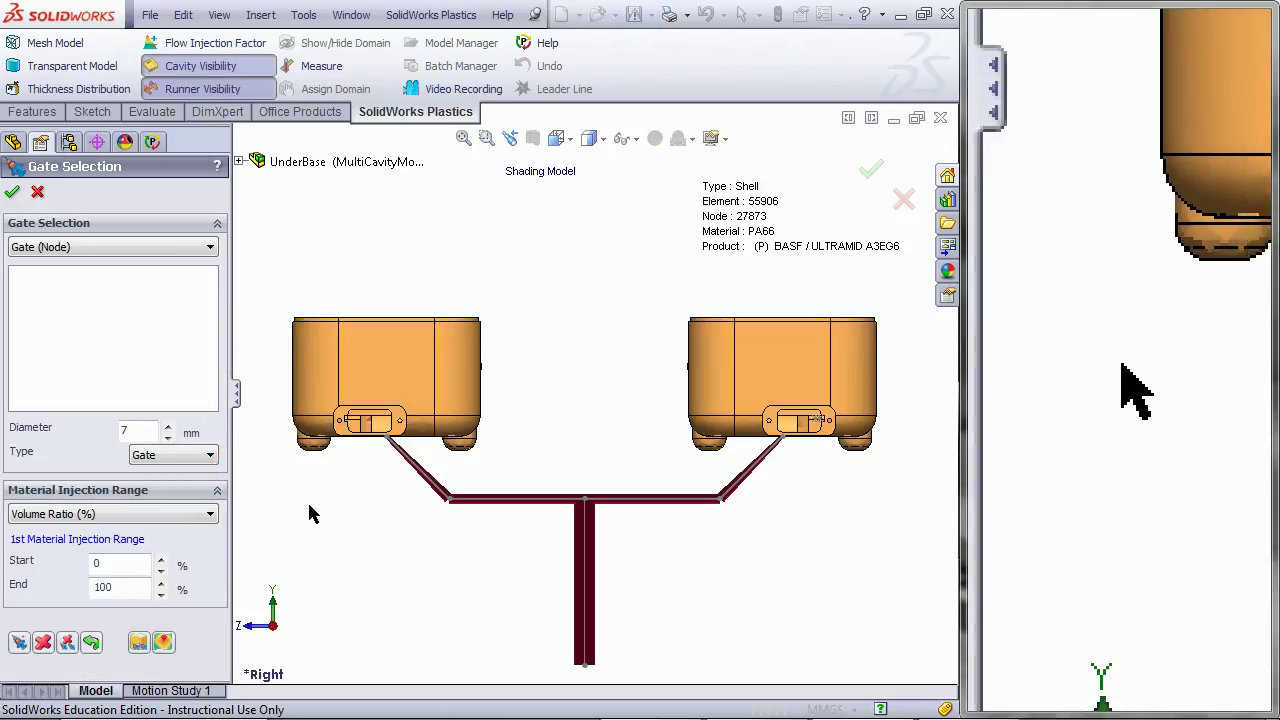
{"action": "middle_click_drag", "start_coordinate": [617, 674], "coordinate": [644, 364]}
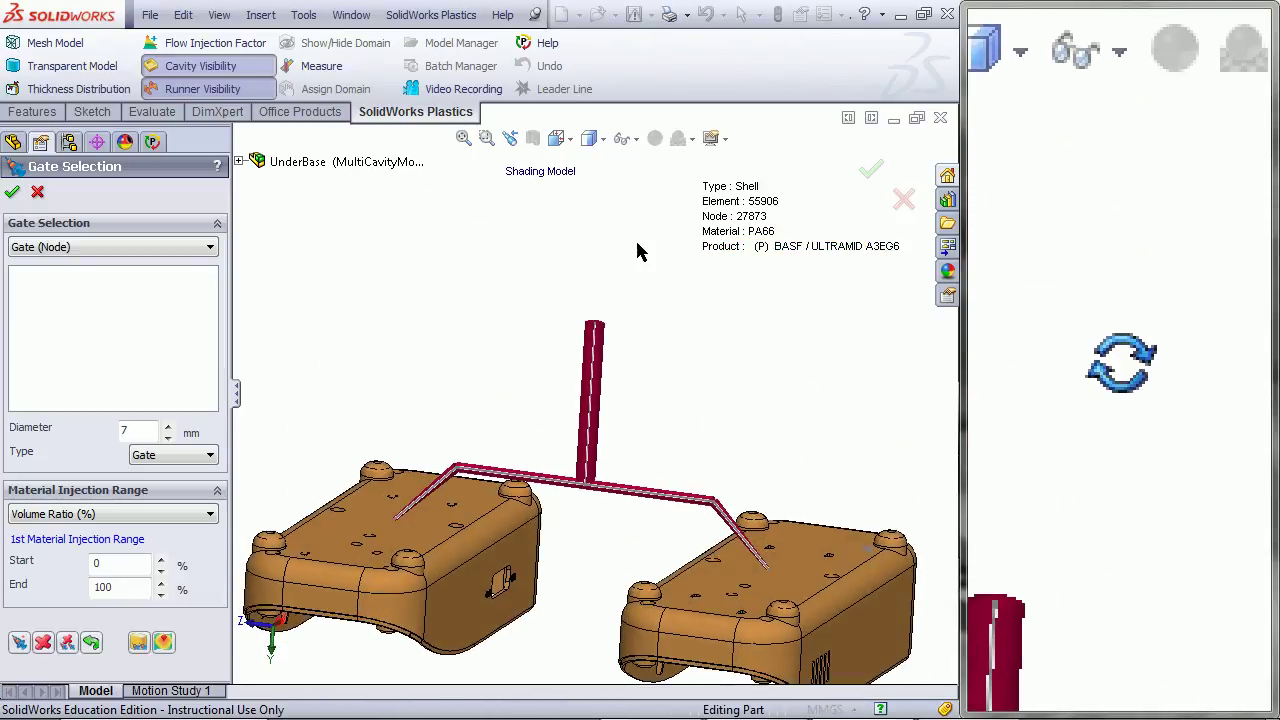
{"action": "scroll", "coordinate": [577, 343], "scroll_direction": "down", "scroll_amount": 3}
{"action": "scroll", "coordinate": [583, 380], "scroll_direction": "down", "scroll_amount": 3}
{"action": "scroll", "coordinate": [600, 362], "scroll_direction": "down", "scroll_amount": 2}
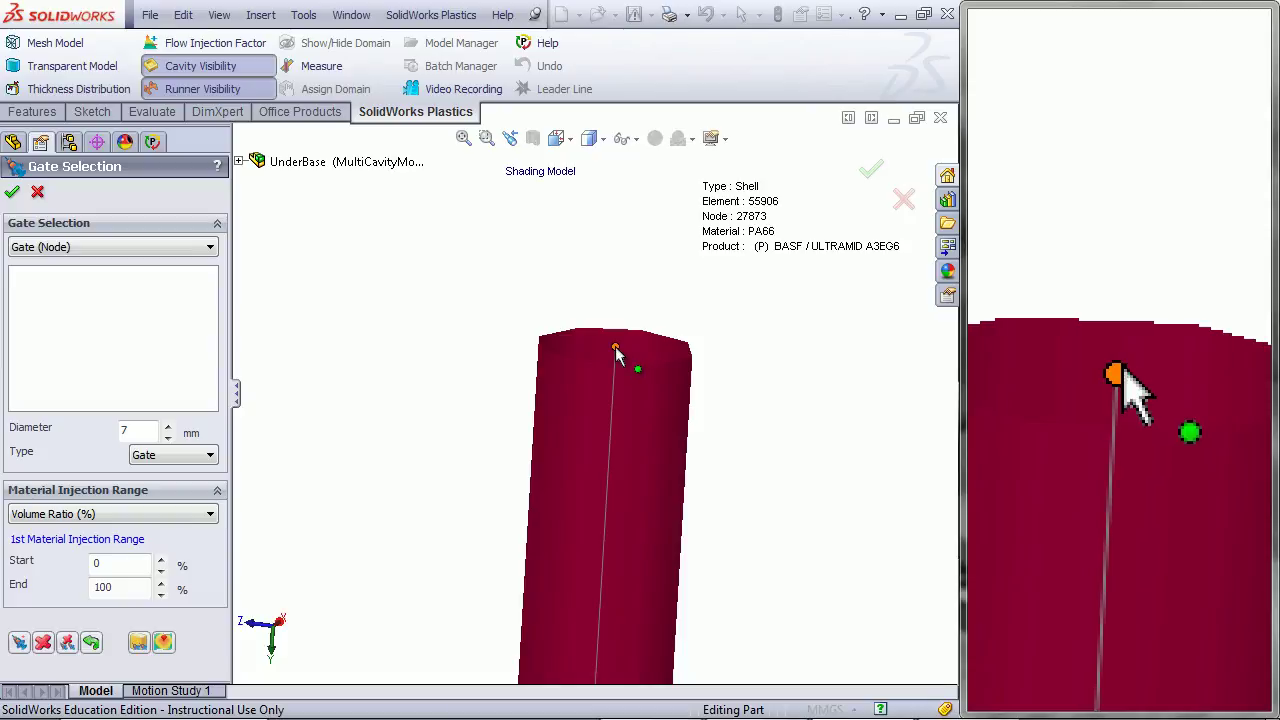
{"action": "left_click", "coordinate": [615, 346]}
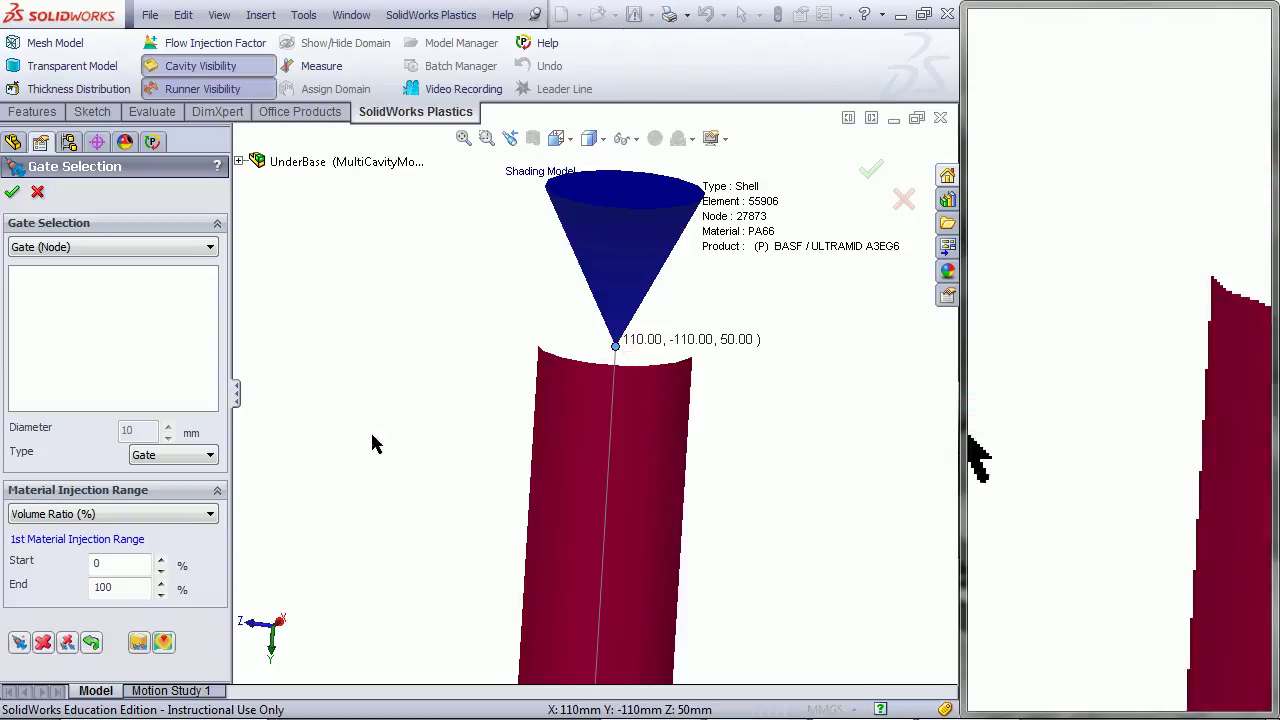
{"action": "left_click", "coordinate": [18, 643]}
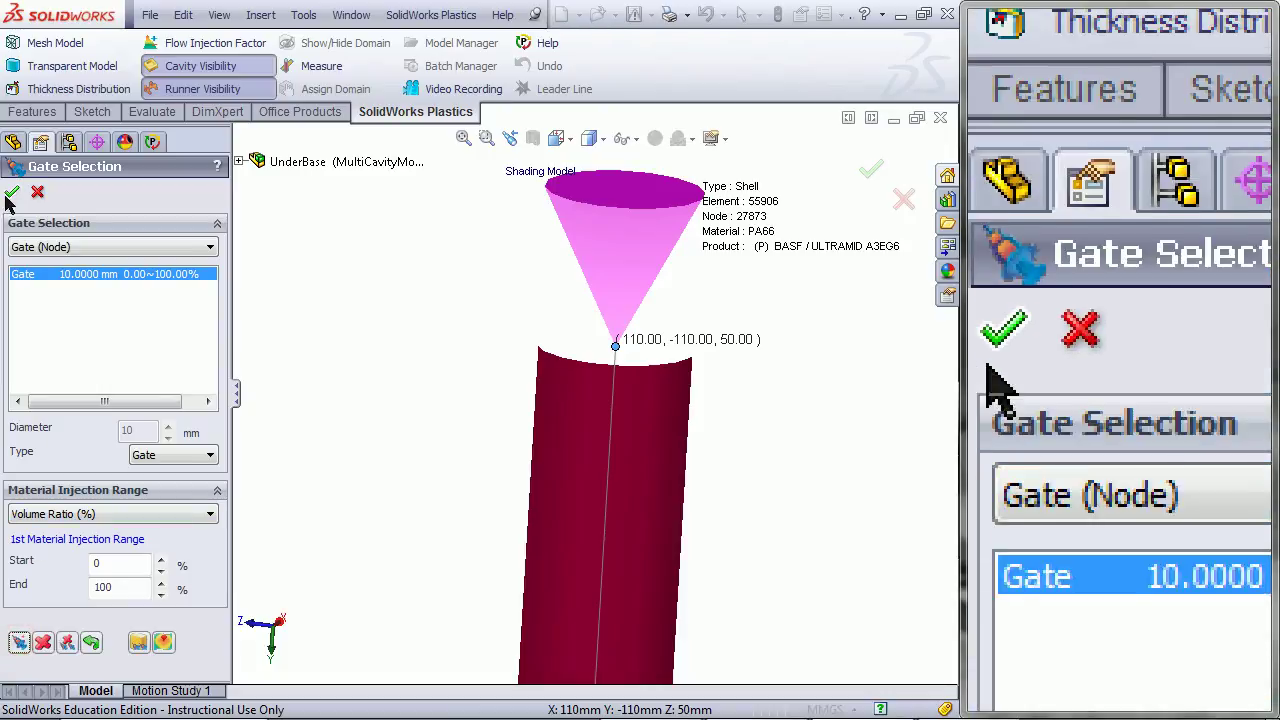
{"action": "left_click", "coordinate": [11, 193]}
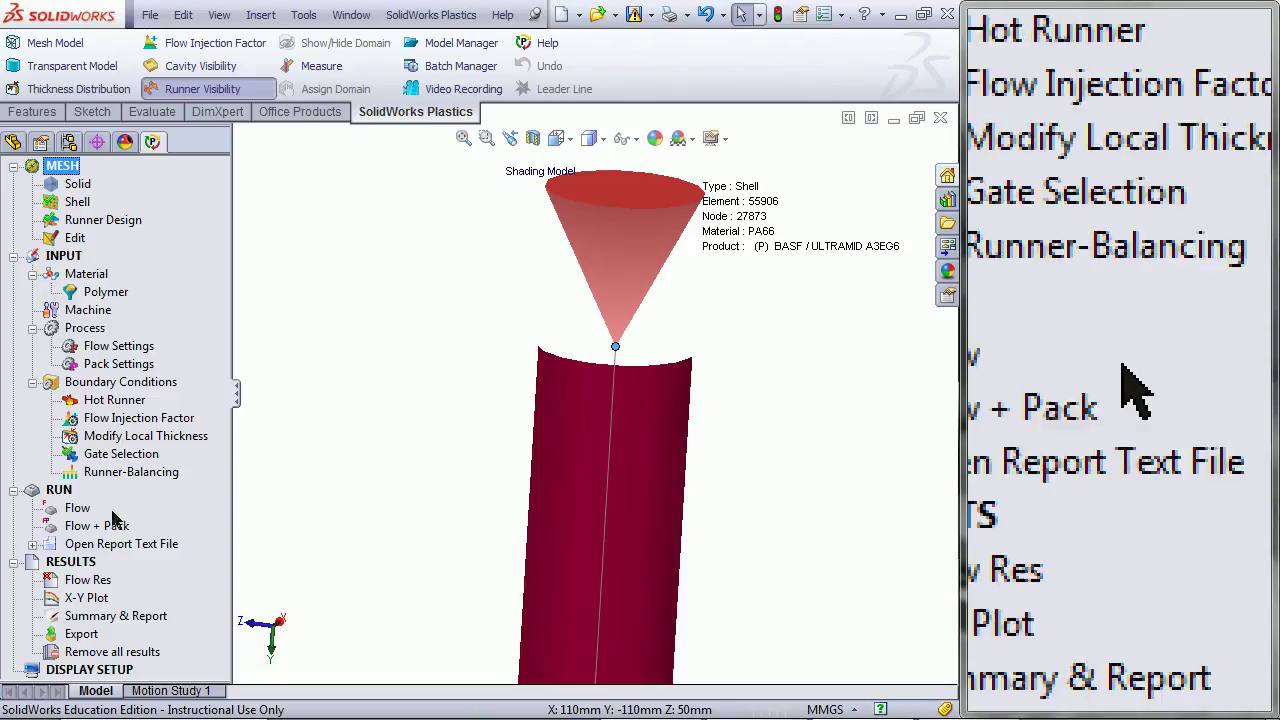
{"action": "right_click", "coordinate": [76, 509]}
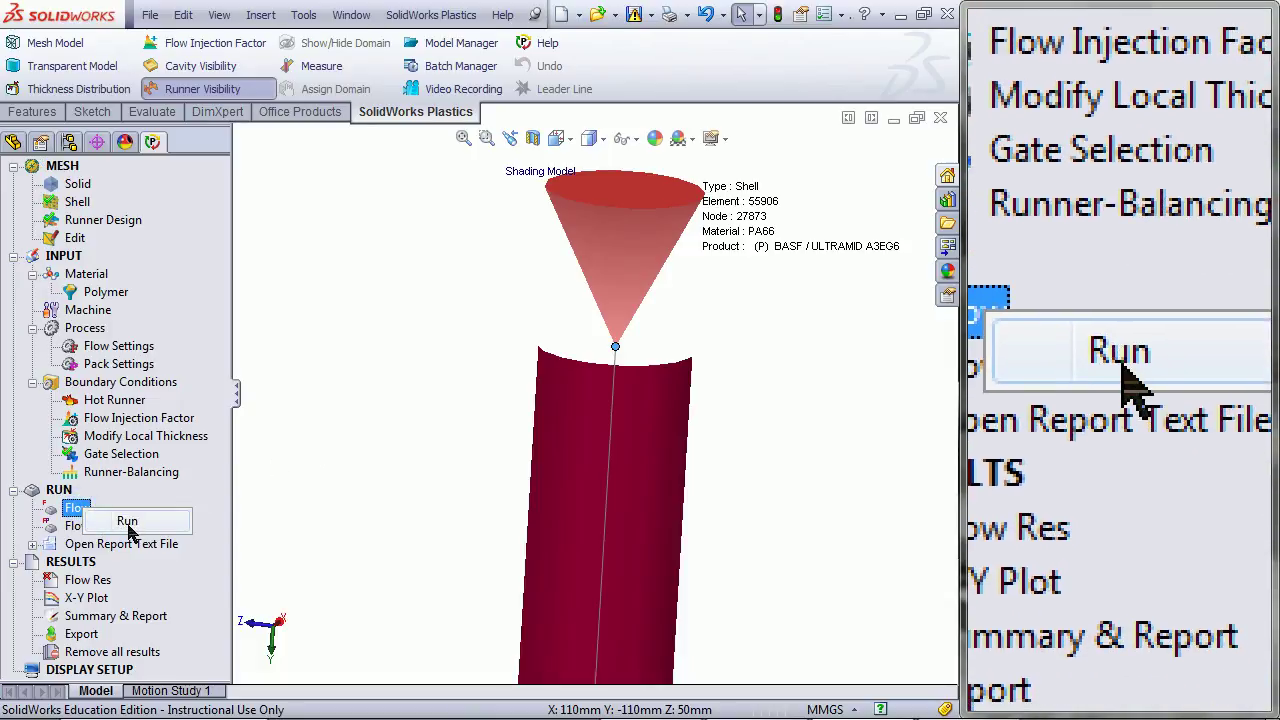